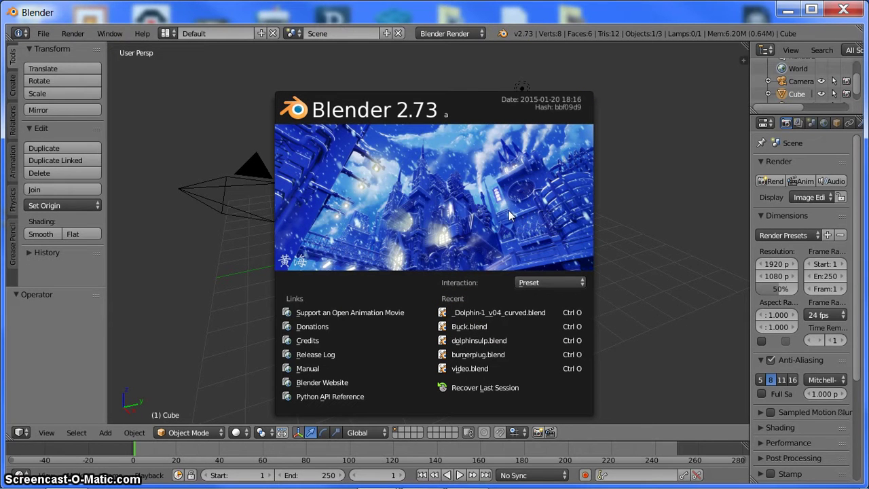
Step: Lower the computer's speaker volume and dismiss the Blender splash screen
mouse_move(660, 483)
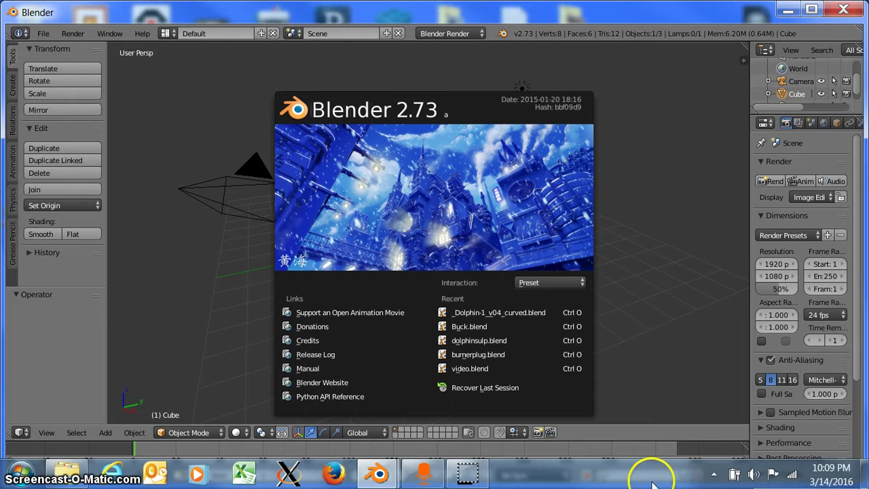
left_click(754, 474)
left_click_drag(752, 279, 749, 360)
left_click(646, 332)
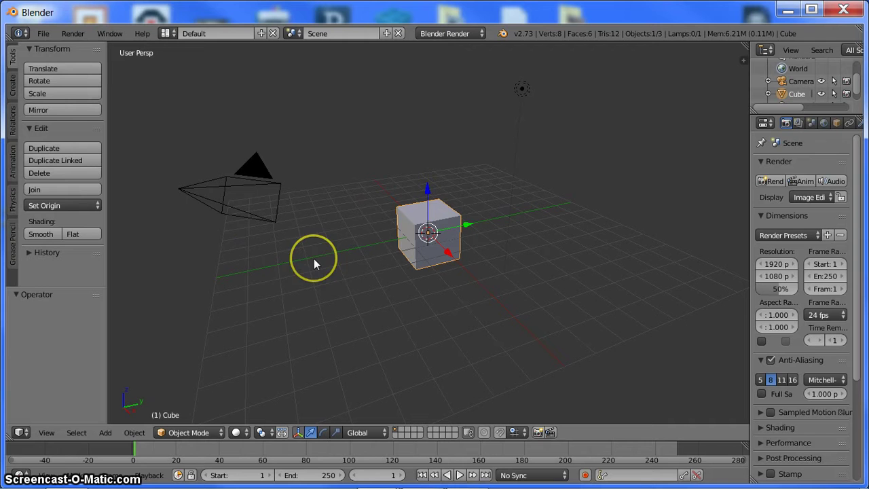
Step: Open the recent file _Dolphin-1_v04_curved.blend
right_click(374, 246)
left_click(93, 82)
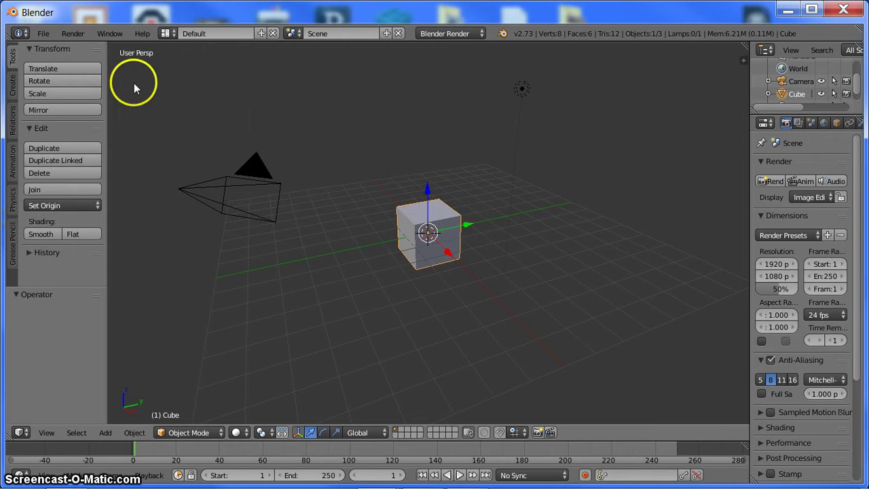
left_click(42, 35)
mouse_move(61, 75)
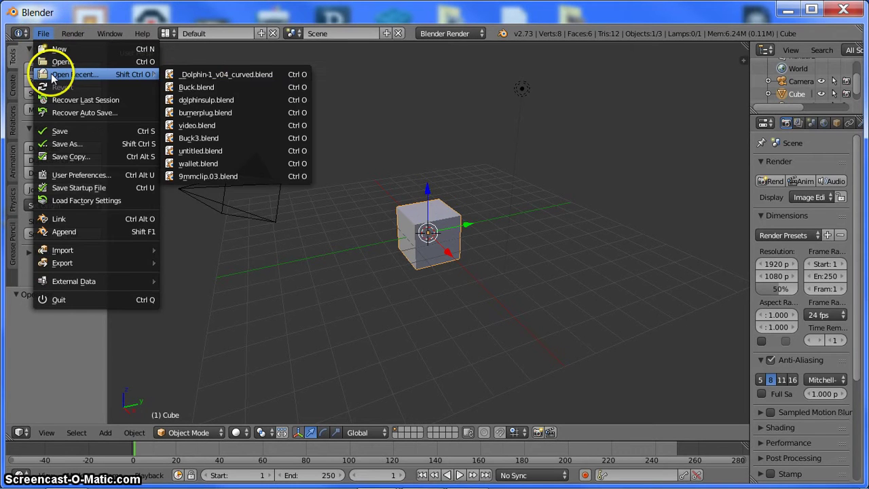
left_click(197, 75)
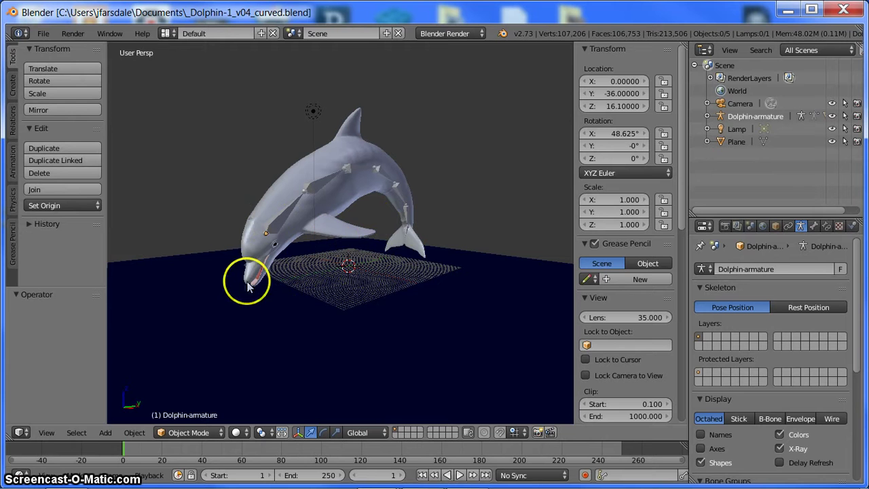
Step: Place the 3D cursor on the dolphin's tail and select the dolphin's armature
middle_click_drag(349, 304, 305, 303)
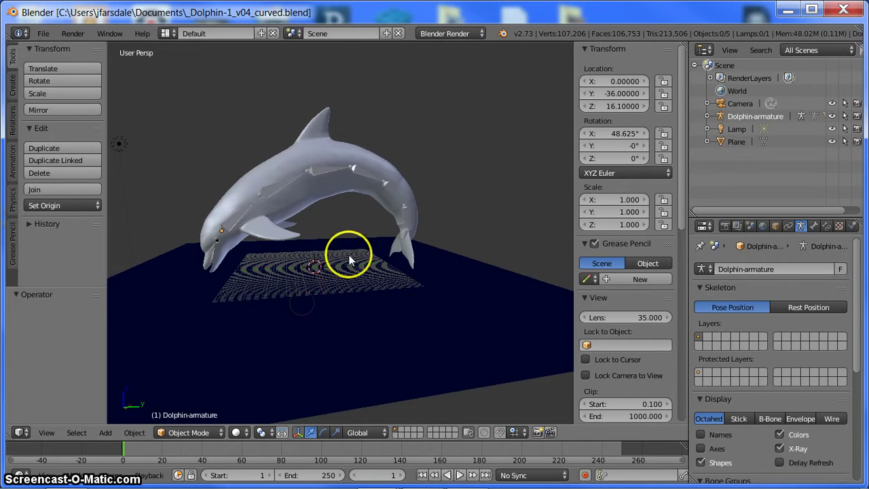
left_click(404, 211)
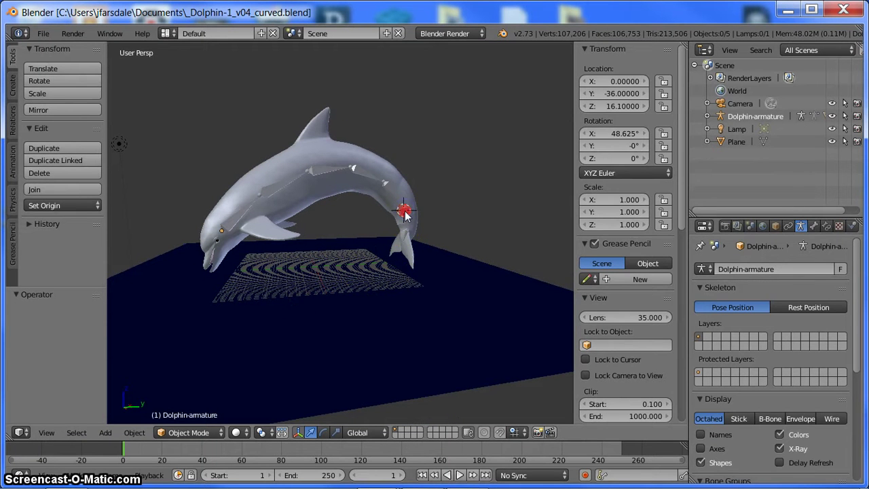
right_click(405, 212)
right_click(405, 211)
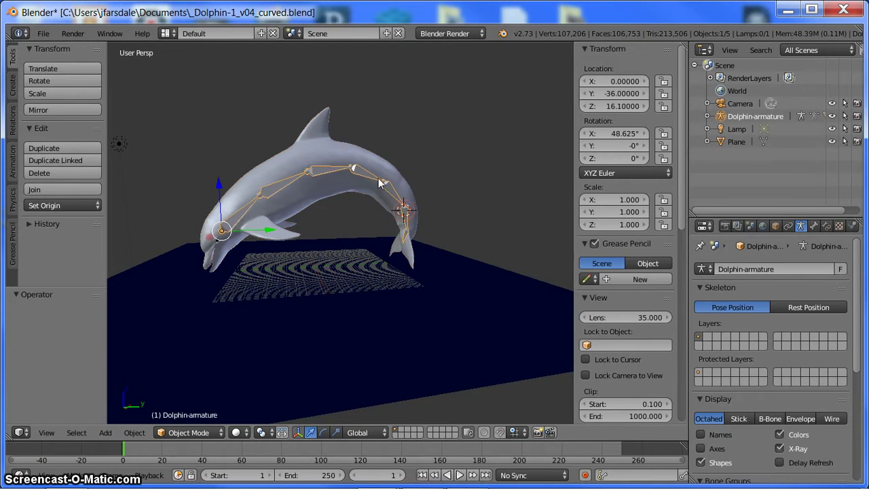
left_click(229, 229)
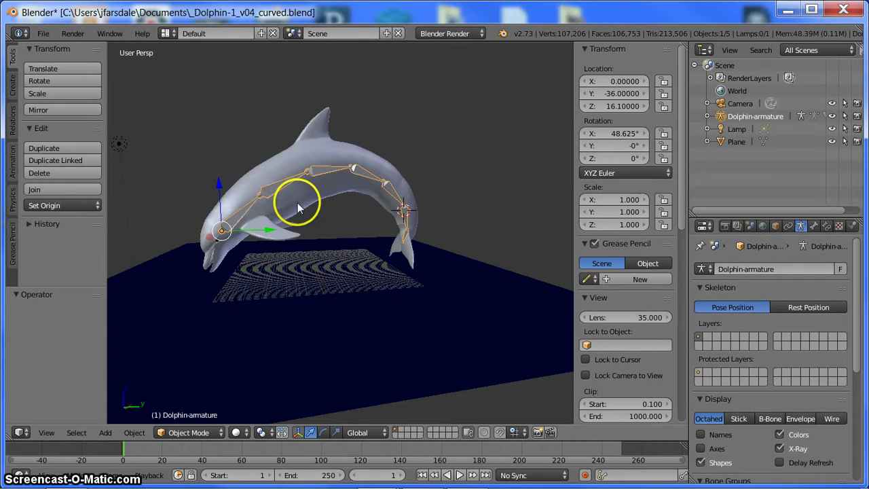
Step: Inspect the dolphin from an angled view, the front, the top and the right side
mouse_move(208, 347)
middle_mouse_down()
mouse_move(275, 324)
mouse_move(264, 317)
mouse_move(254, 330)
mouse_move(283, 304)
mouse_move(249, 351)
mouse_move(260, 358)
middle_mouse_up()
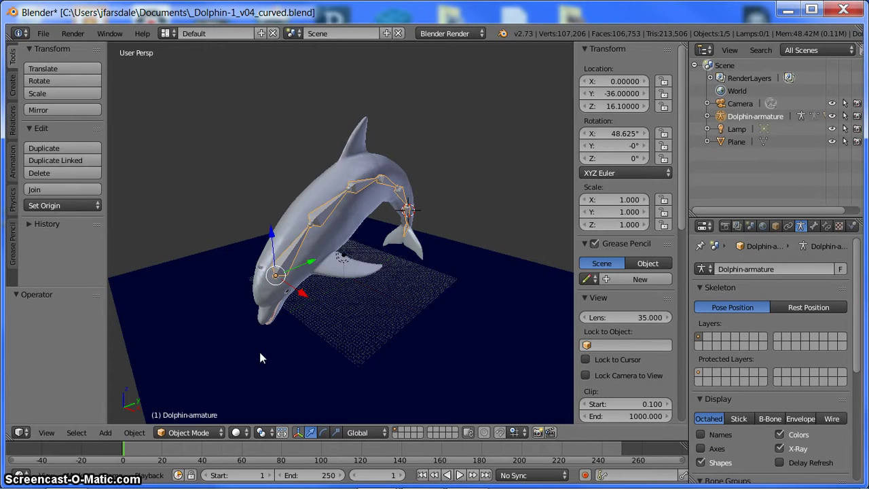
key("KP_1")
key("KP_7")
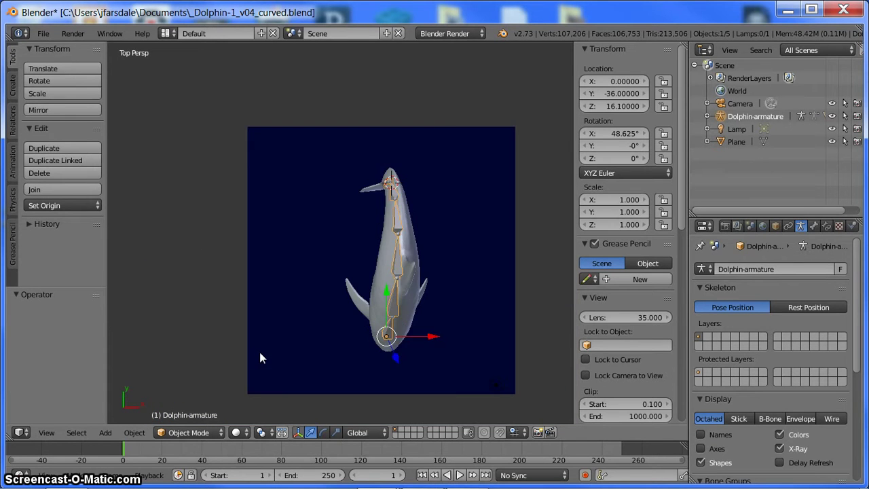
key("KP_3")
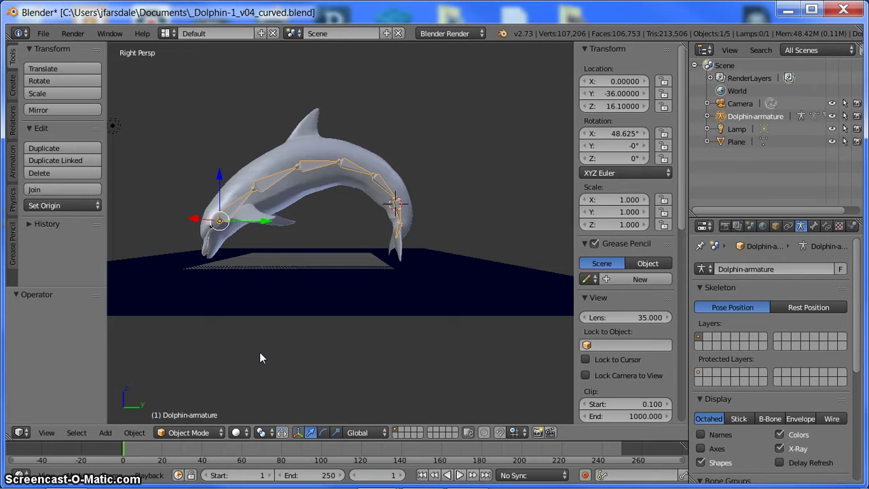
Step: Compare perspective and orthographic projection in the right-side view, finishing with Right Ortho
key("KP_5")
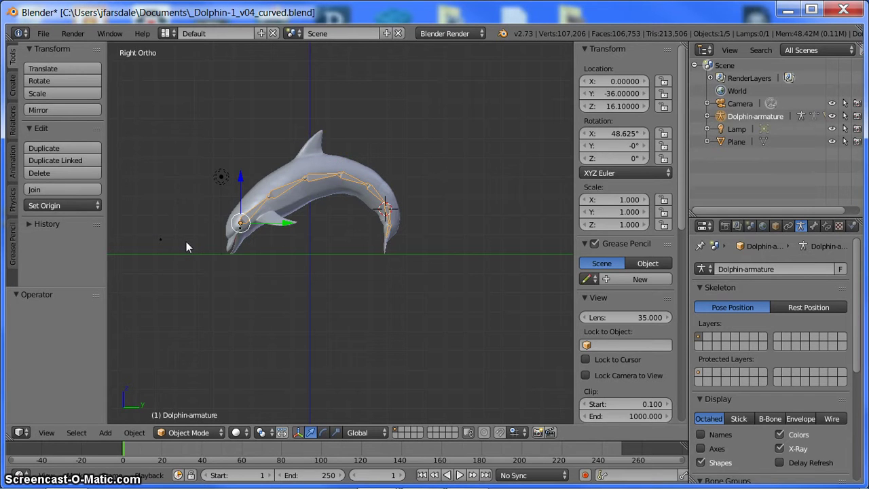
key("KP_5")
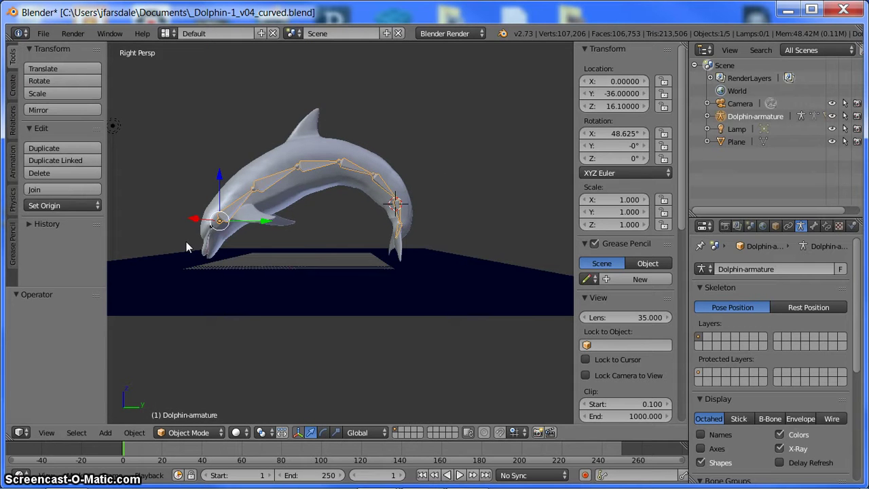
key("KP_5")
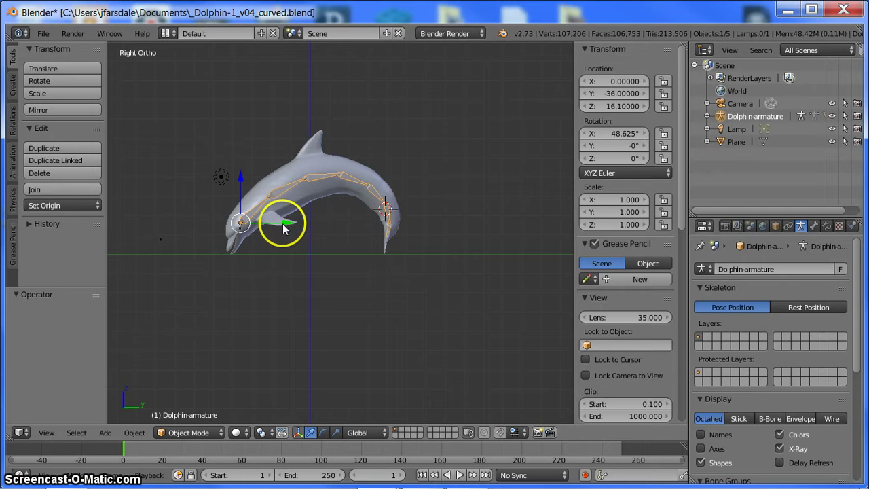
key("KP_8")
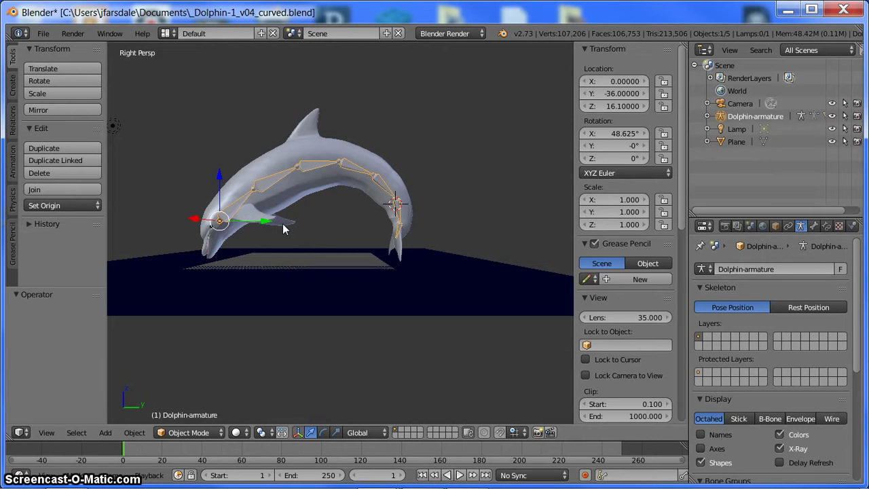
key("KP_3")
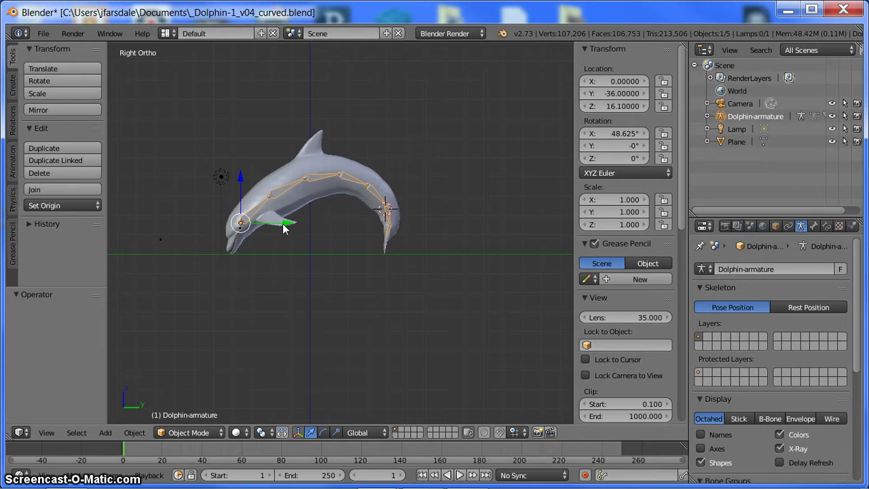
Step: Switch the selected dolphin armature from Object Mode to Pose Mode
scroll(199, 157, "up", 1)
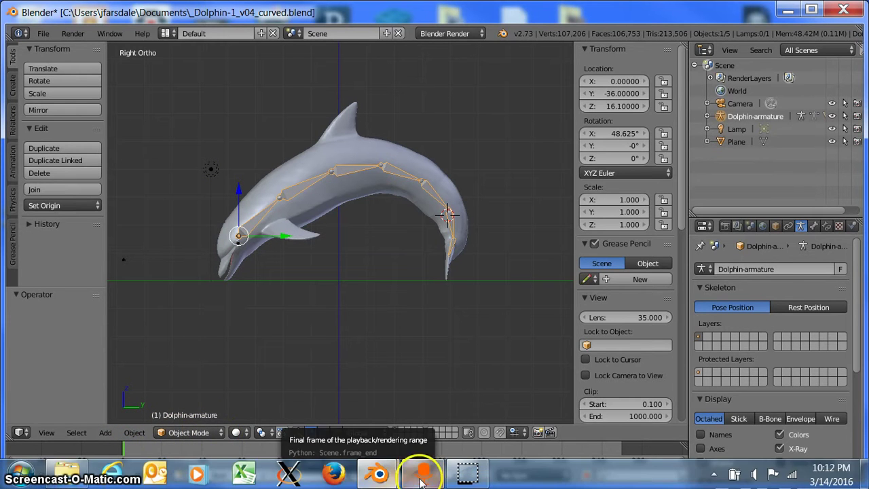
mouse_move(473, 477)
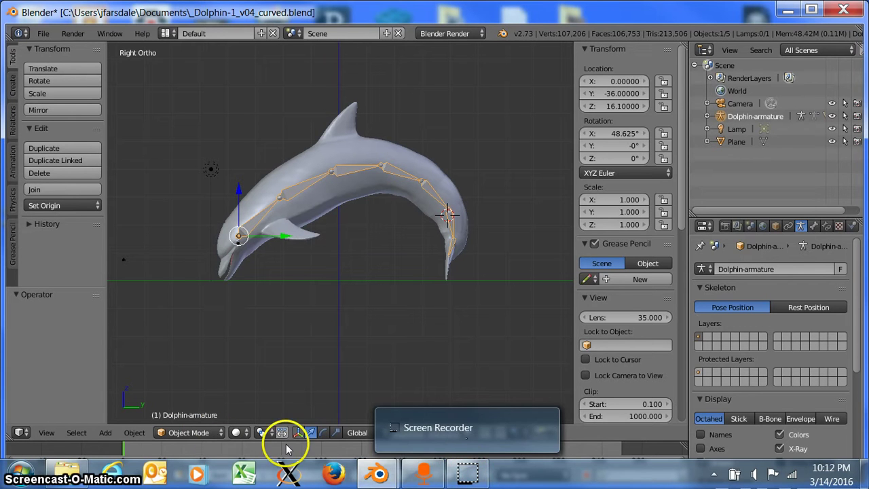
left_click(223, 435)
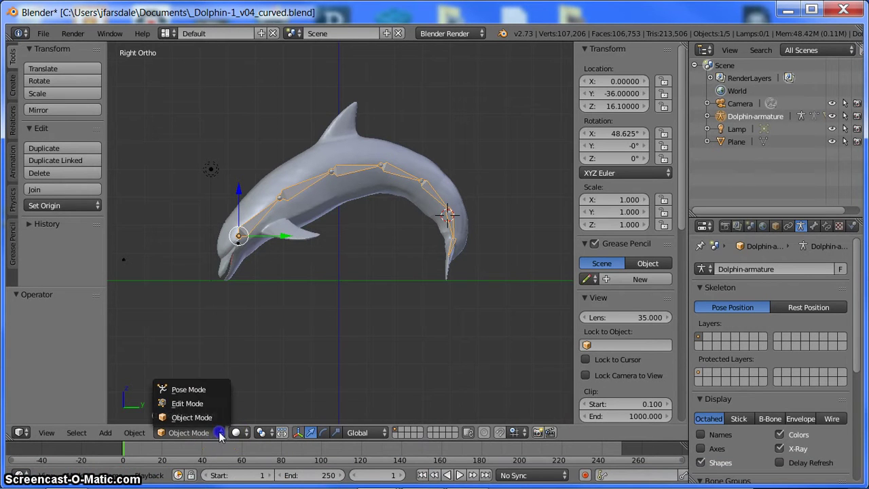
left_click(211, 391)
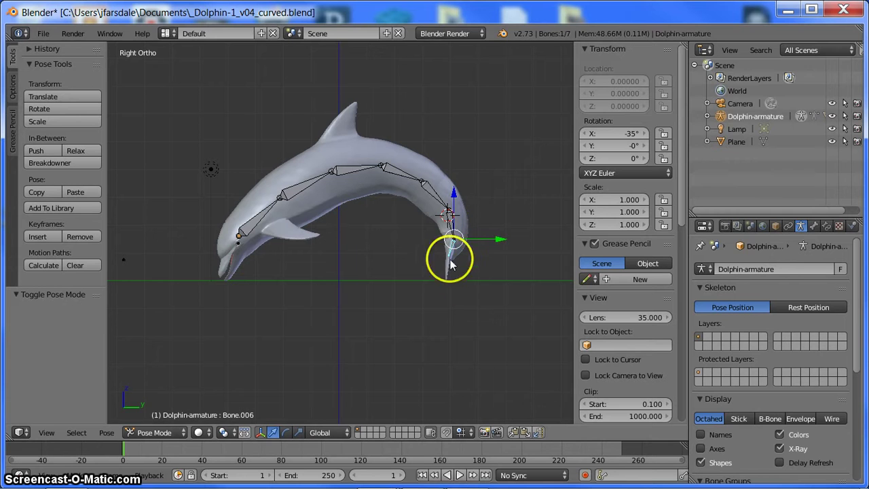
Step: Rotate the third bone from the dolphin's head to raise the tail, reaching an X rotation of about -354°
right_click(239, 229)
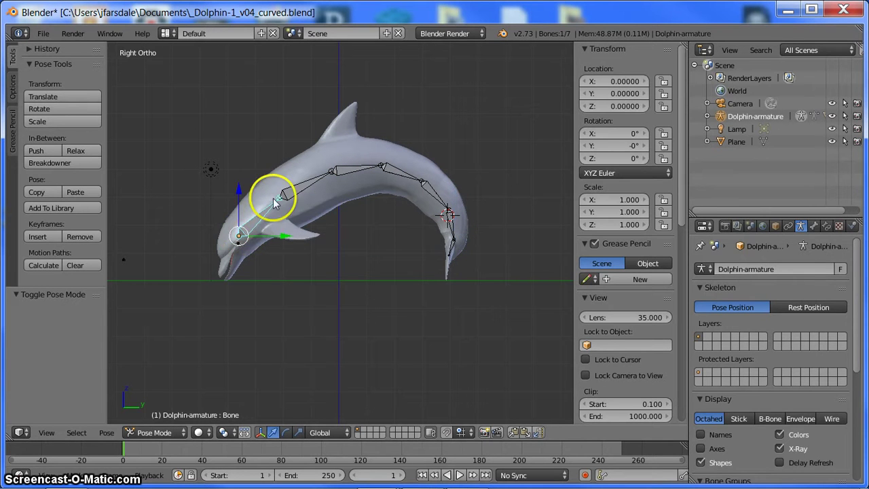
right_click(281, 197)
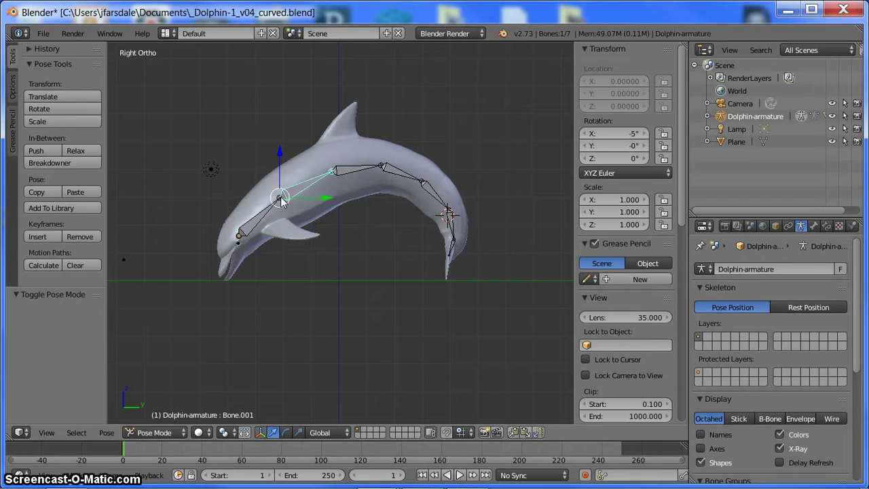
right_click(332, 171)
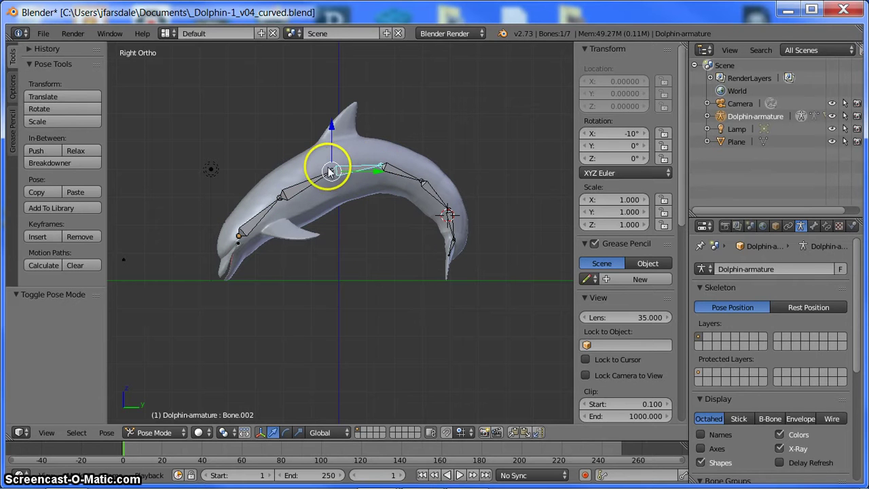
scroll(332, 173, "up", 8)
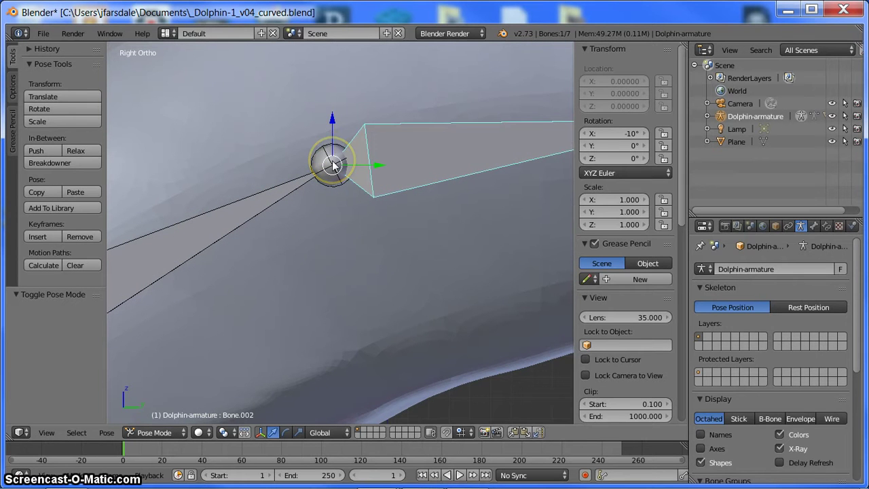
scroll(332, 167, "down", 8)
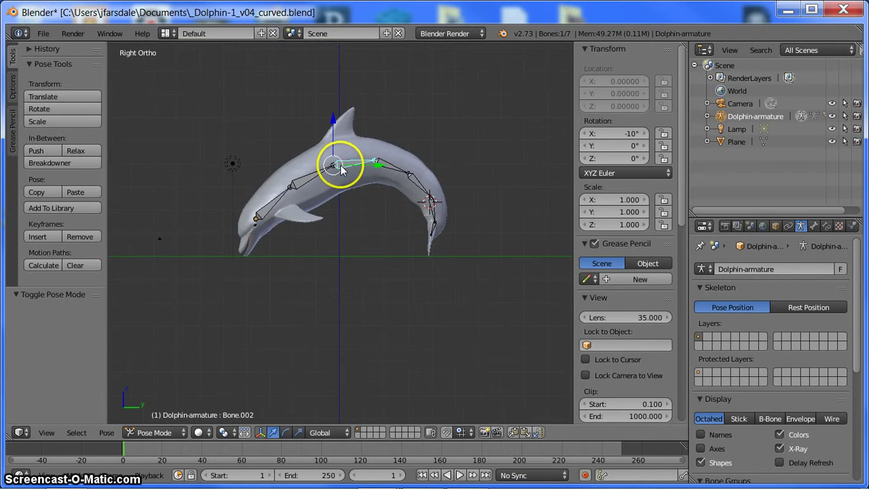
key("r")
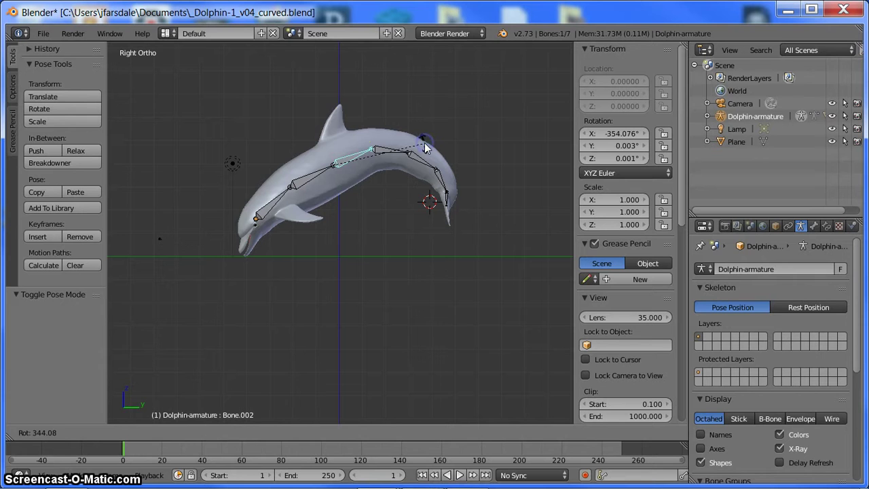
left_click(339, 145)
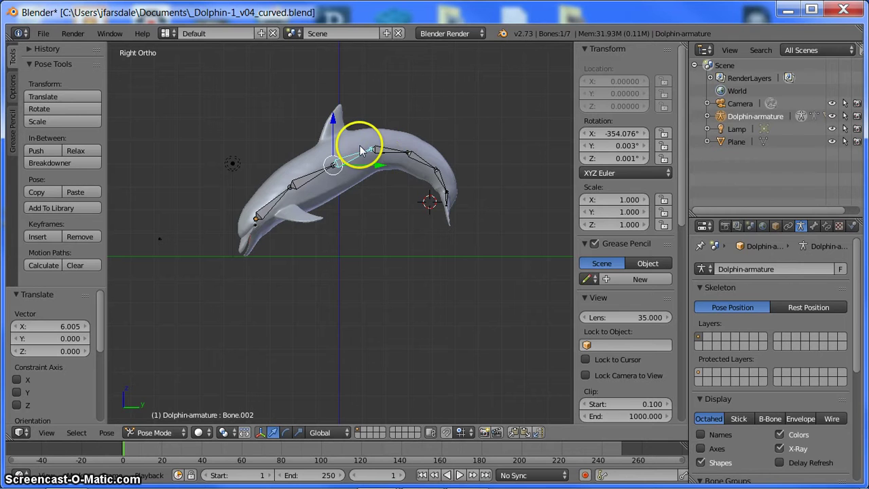
Step: Rotate the fourth bone from the head upward to an X rotation of about 3°
right_click(374, 150)
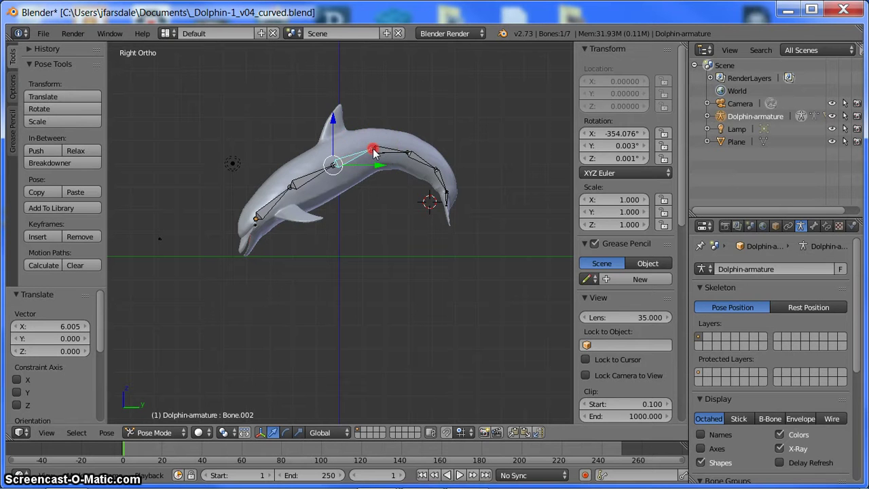
right_click(379, 148)
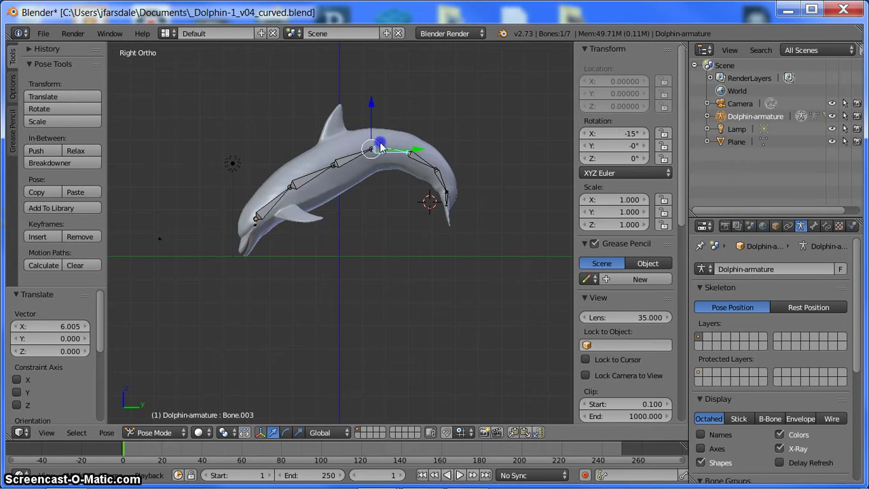
key("r")
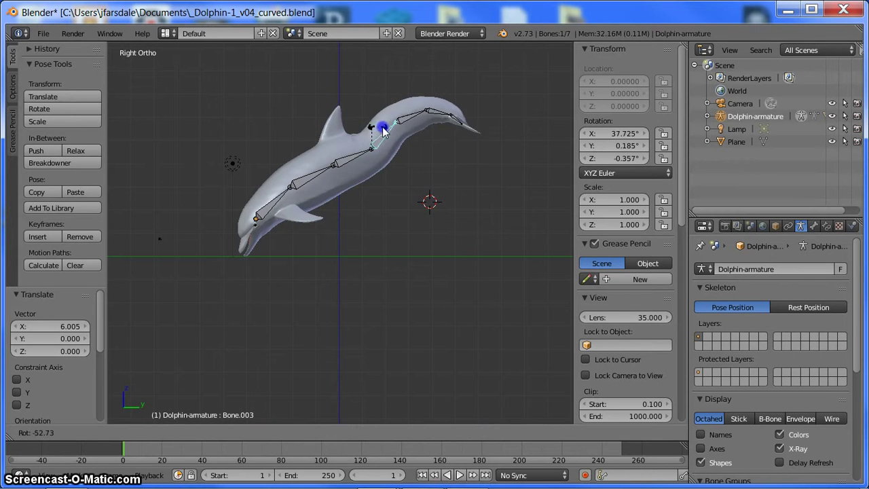
left_click(413, 144)
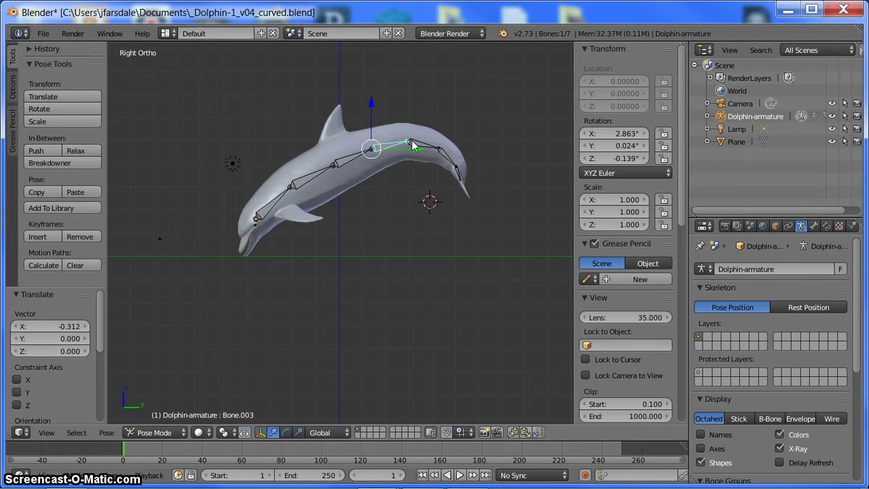
Step: Rotate the fifth bone from the head upward to an X rotation of about 8°
right_click(408, 142)
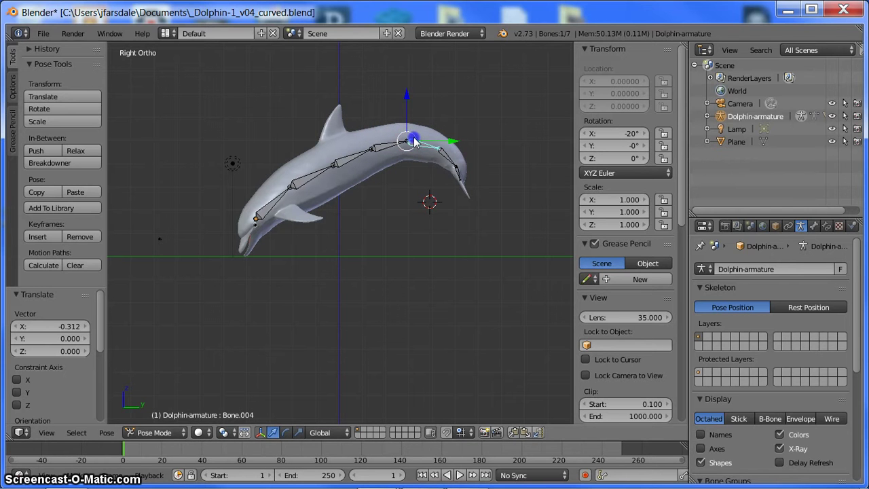
key("r")
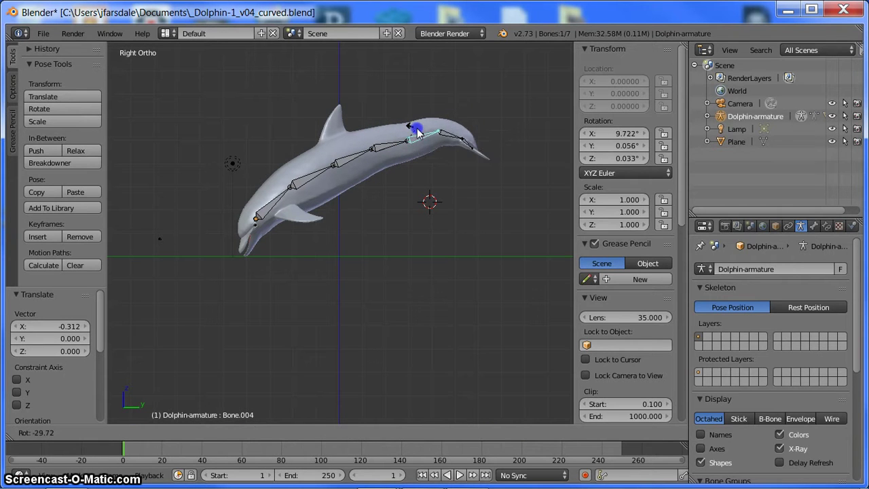
left_click(417, 133)
Step: Rotate the sixth bone from the dolphin's head upward to an X rotation of about 24°
right_click(436, 133)
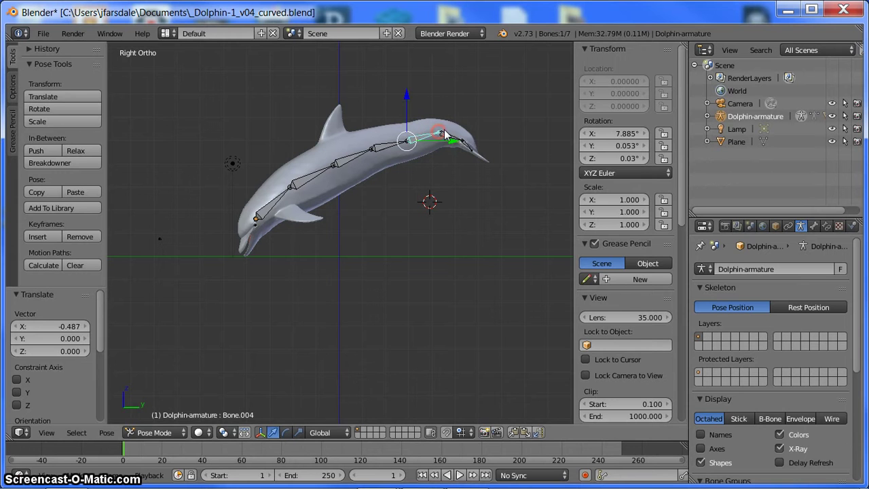
key("r")
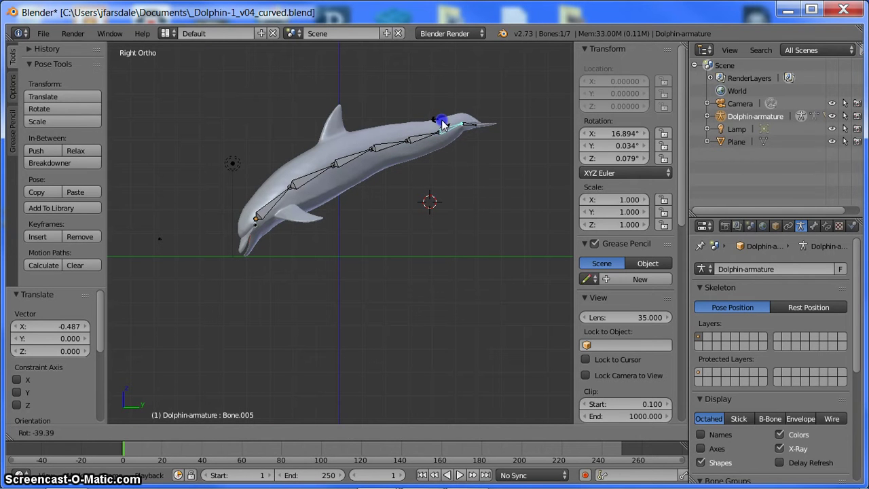
left_click(445, 130)
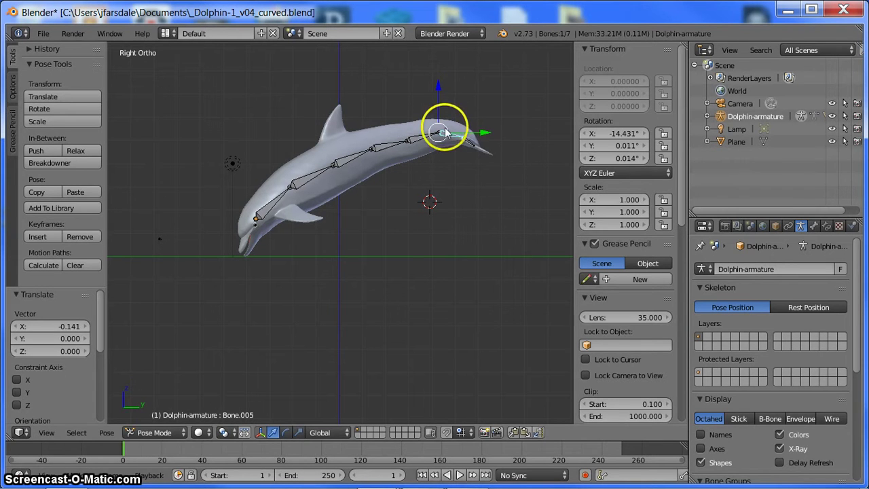
key("r")
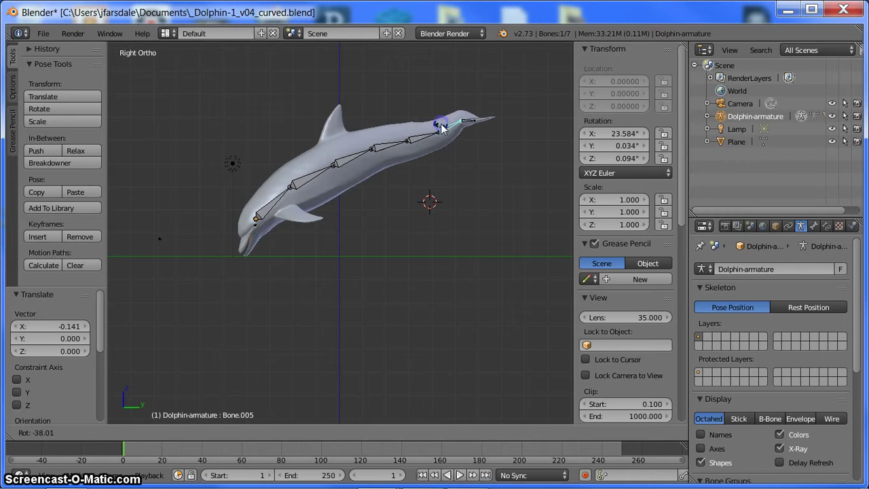
left_click(442, 126)
Step: Rotate the last bone, at the tail fluke, upward to an X rotation of about 18°
scroll(400, 108, "up", 2)
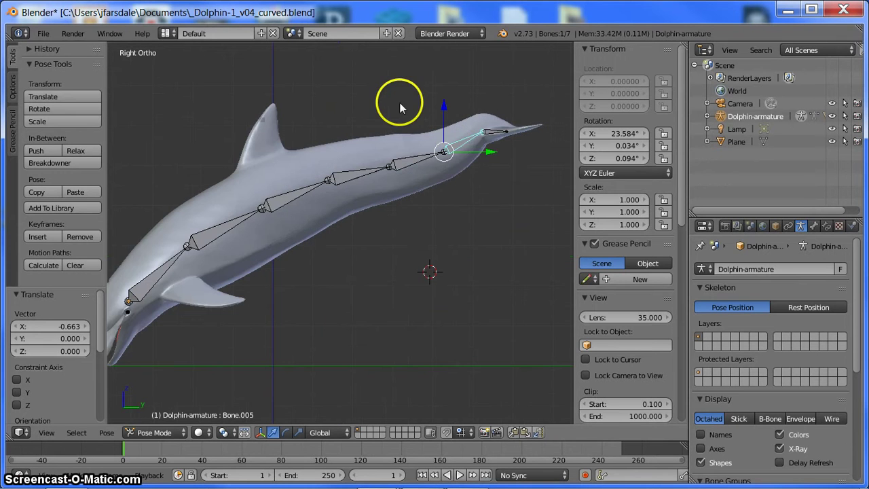
right_click(486, 133)
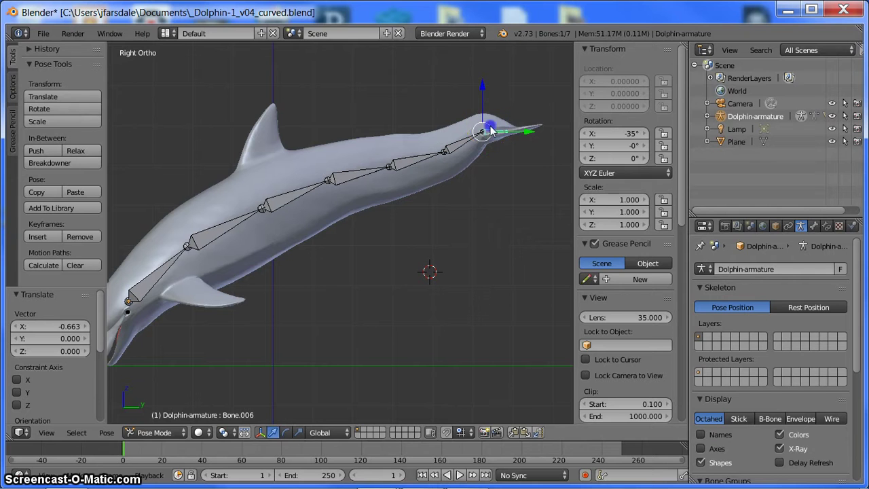
key("r")
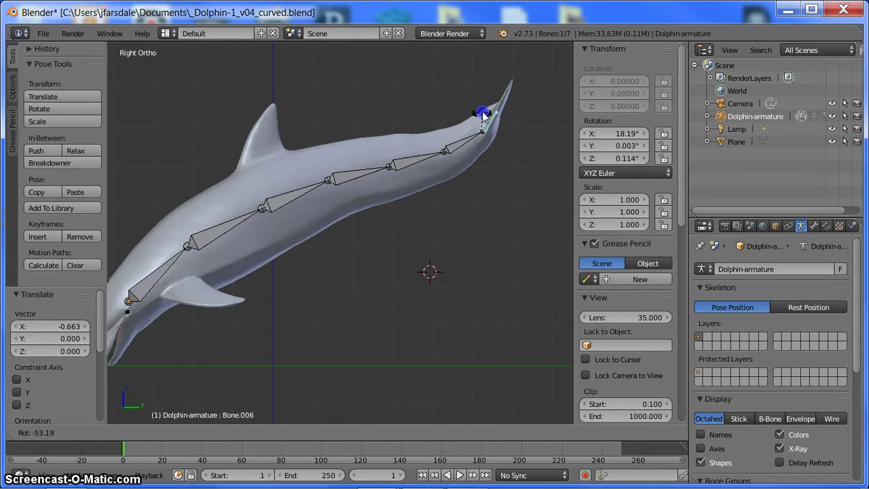
left_click(442, 152)
Step: Raise the fifth bone from the head further to an X rotation of about 19°
right_click(388, 166)
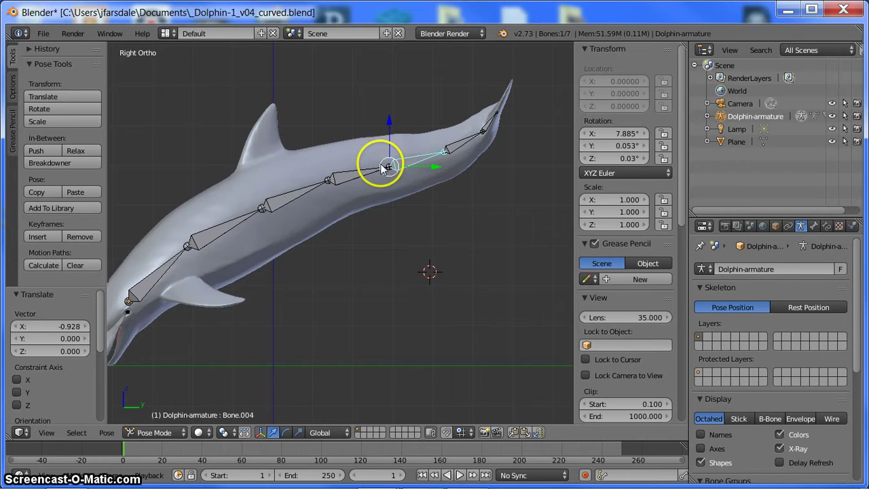
key("r")
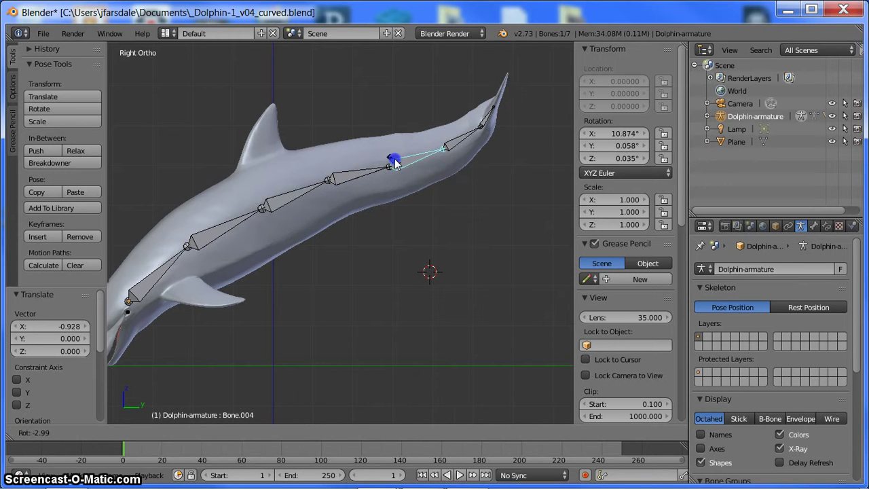
left_click(396, 163)
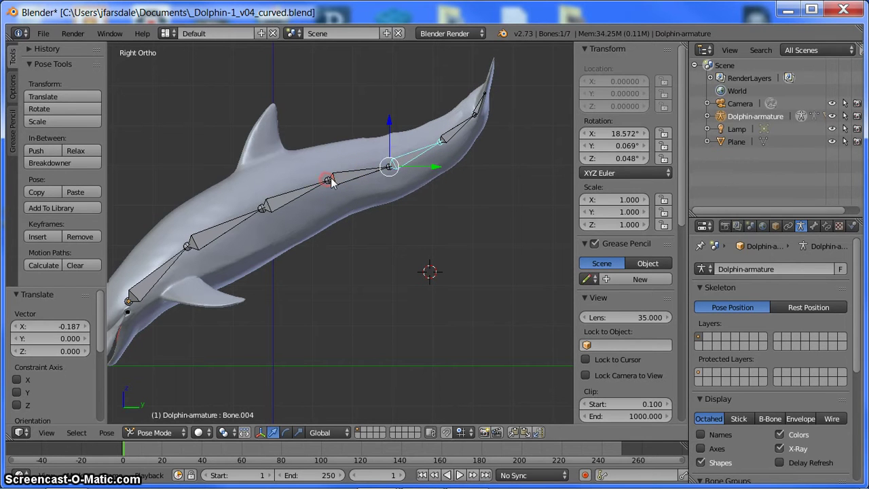
Step: Raise the fourth bone from the head further to an X rotation of about 20°
right_click(329, 180)
right_click(329, 181)
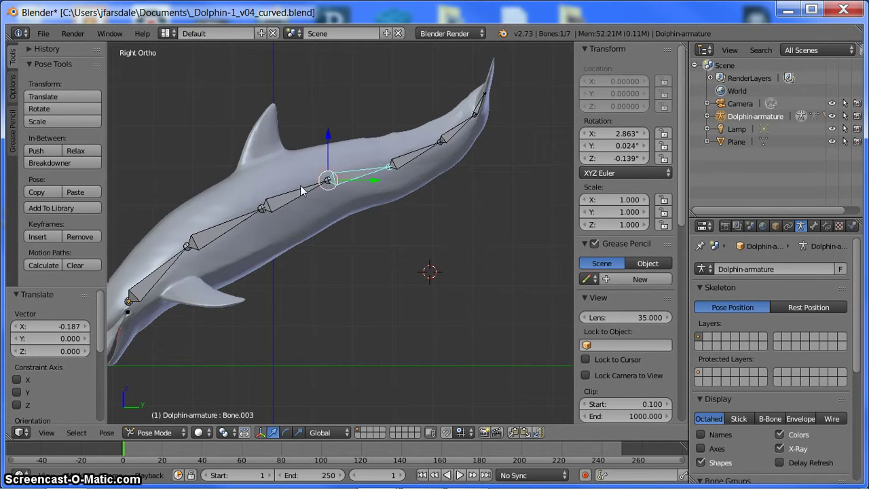
right_click(312, 185)
key("r")
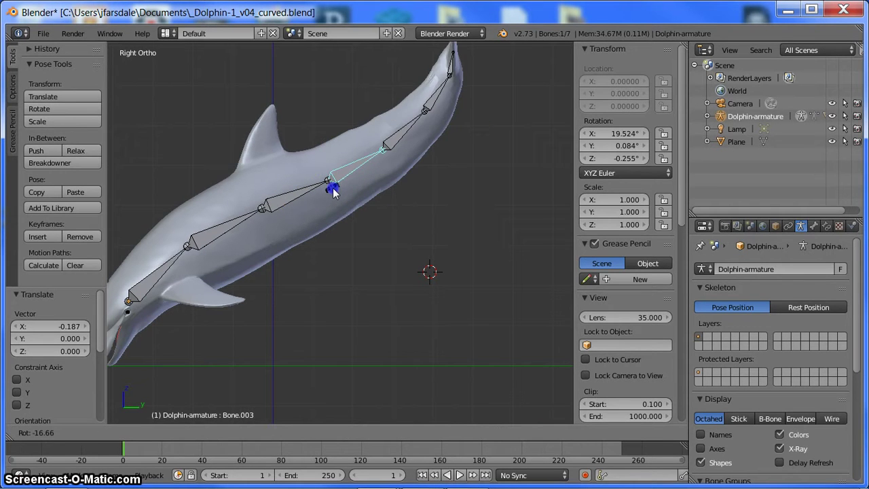
left_click(333, 190)
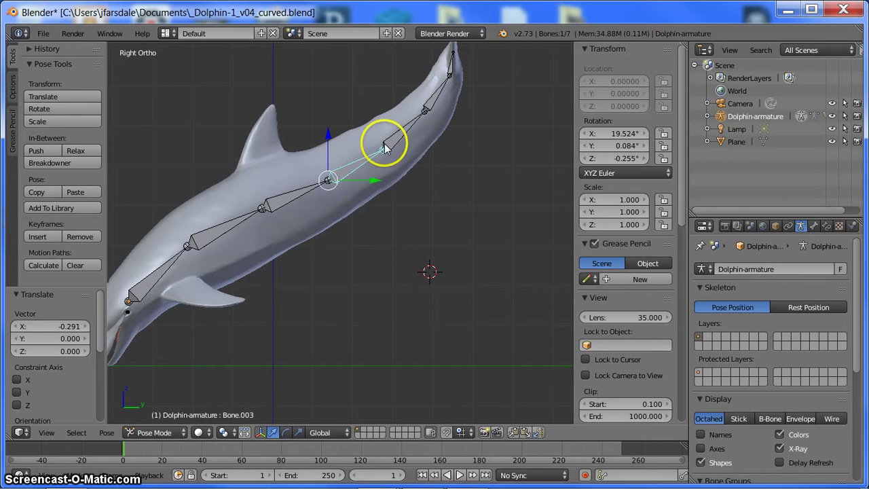
Step: Bend the tail sideways in Front view by rotating the fourth bone from the head to a Y rotation of about -169°
right_click(403, 238)
middle_click_drag(403, 238, 260, 324)
mouse_move(272, 241)
left_mouse_down()
mouse_move(253, 195)
mouse_move(235, 184)
left_mouse_up()
key("KP_7")
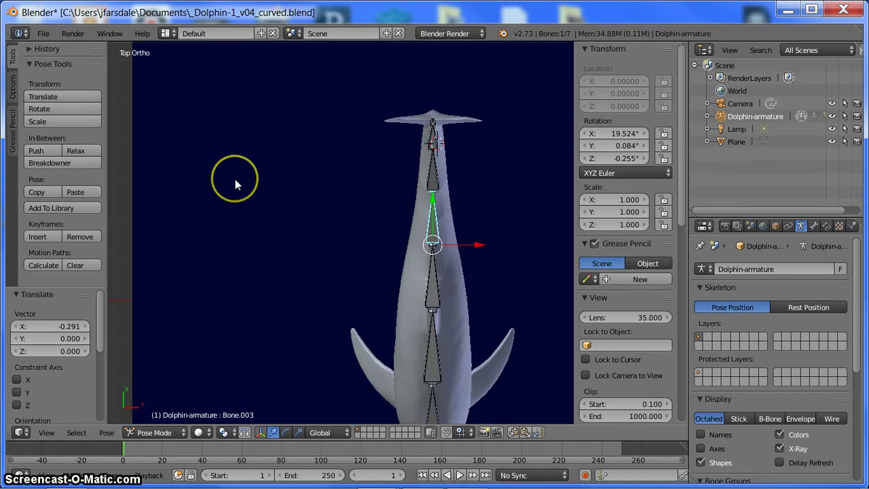
key("KP_3")
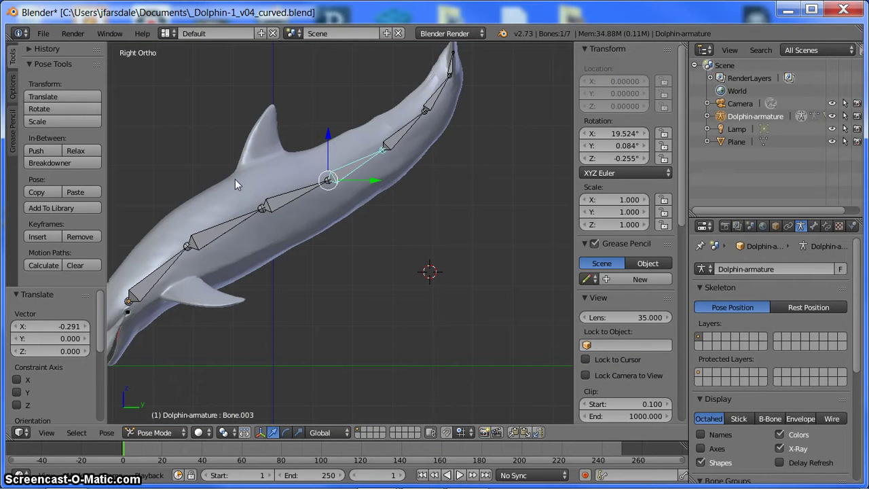
key("KP_1")
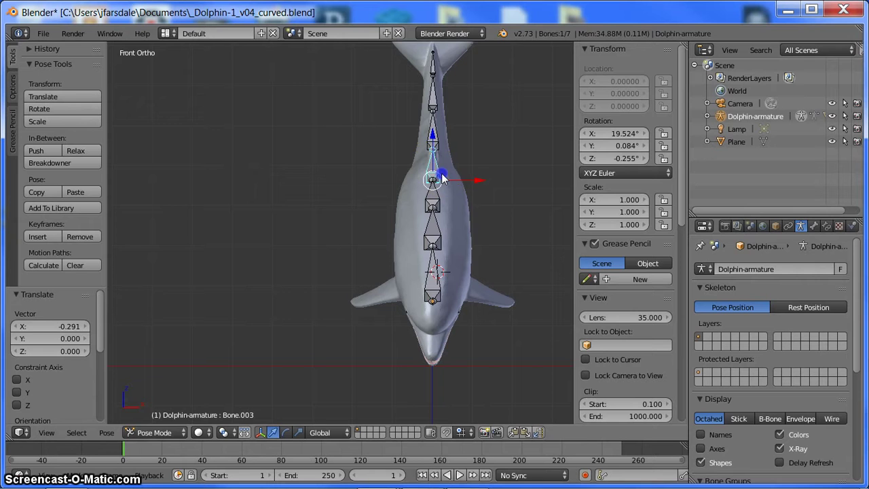
key("r")
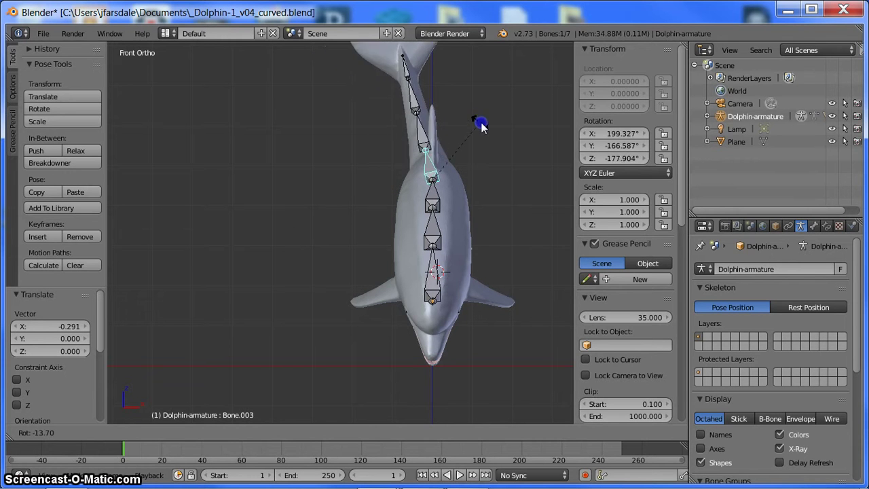
left_click(481, 125)
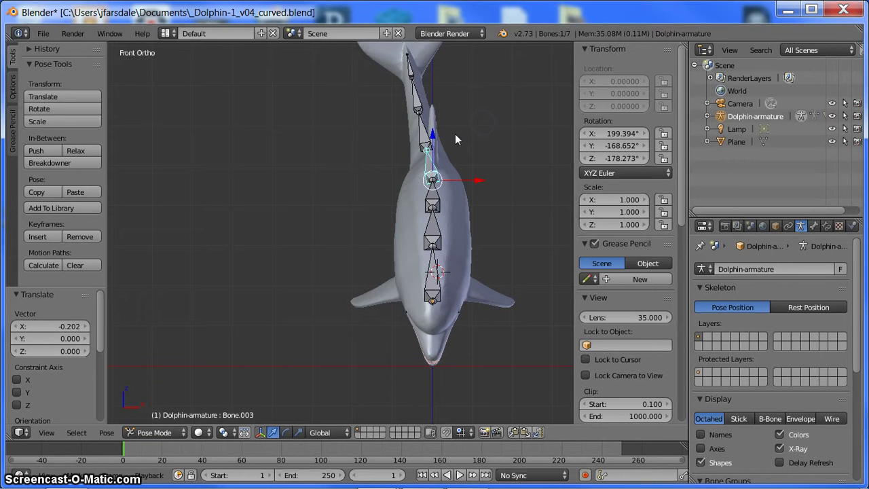
Step: Switch the dolphin armature from Pose Mode back to Object Mode
mouse_move(340, 178)
middle_mouse_down()
mouse_move(357, 196)
mouse_move(310, 189)
mouse_move(333, 185)
middle_mouse_up()
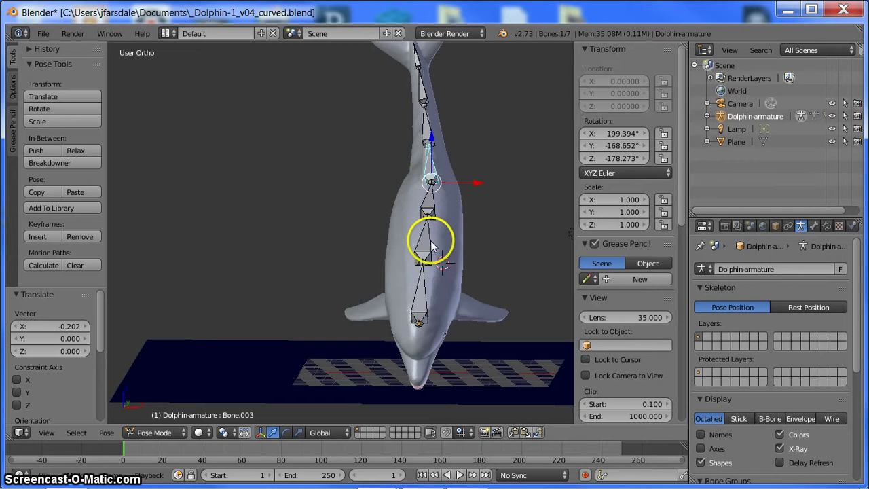
key("KP_3")
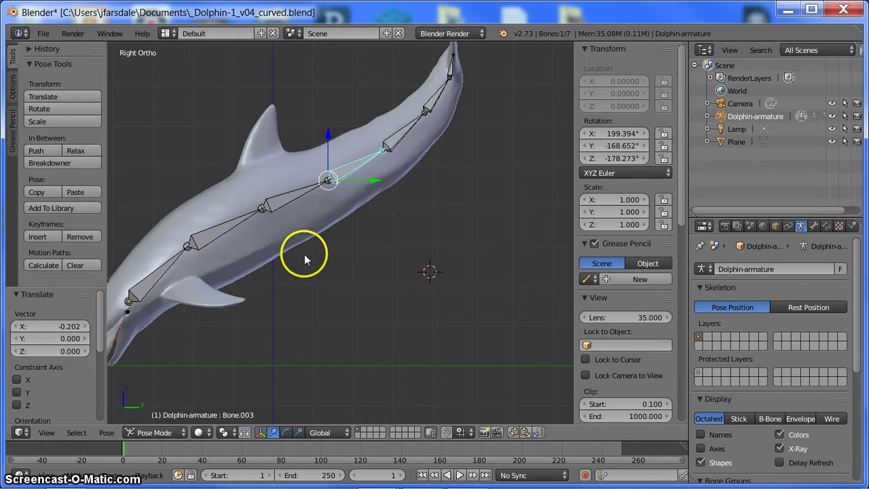
middle_click_drag(334, 265, 301, 268)
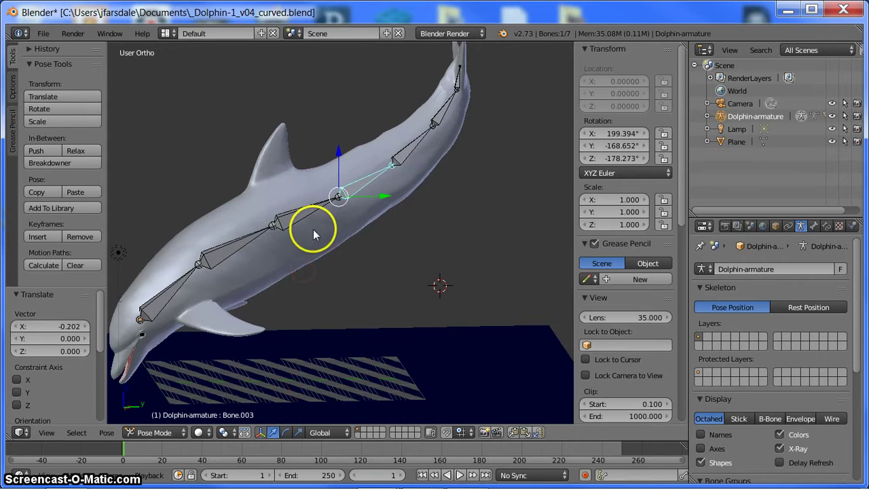
middle_click_drag(314, 232, 307, 277)
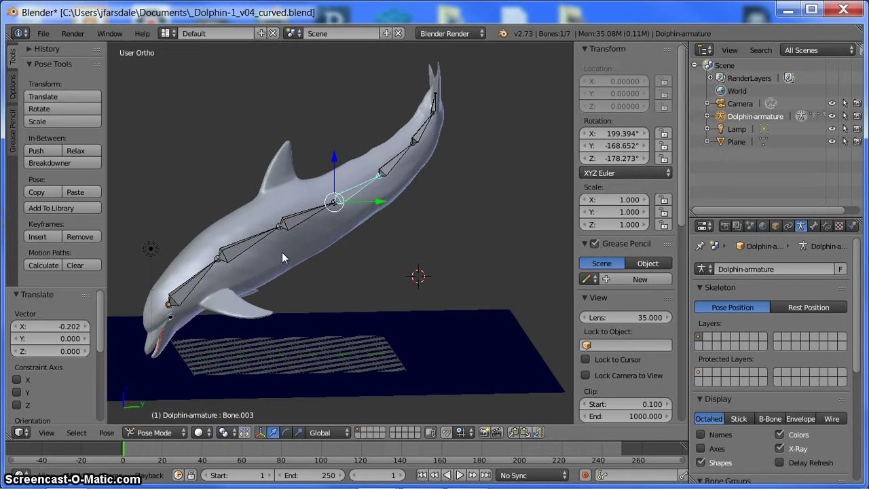
left_click(169, 433)
left_click(163, 417)
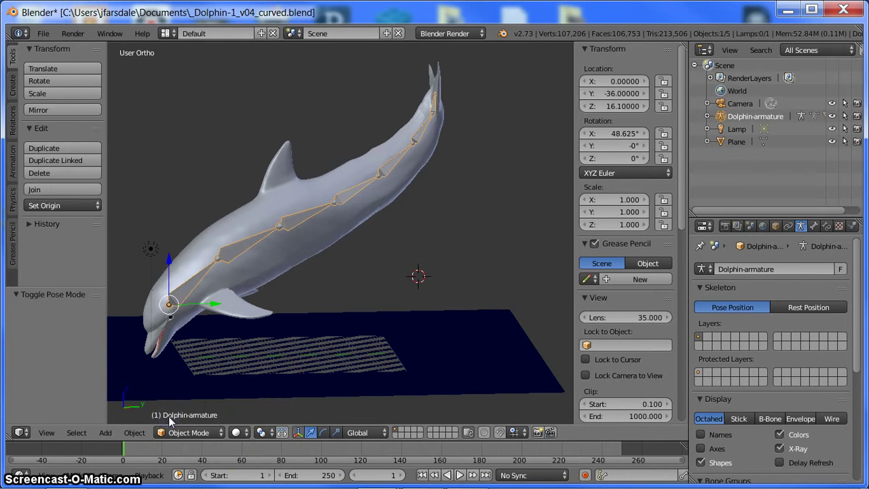
Step: Select the dolphin body and convert it with Mesh from Curve/Meta/Surf/Text
right_click(310, 248)
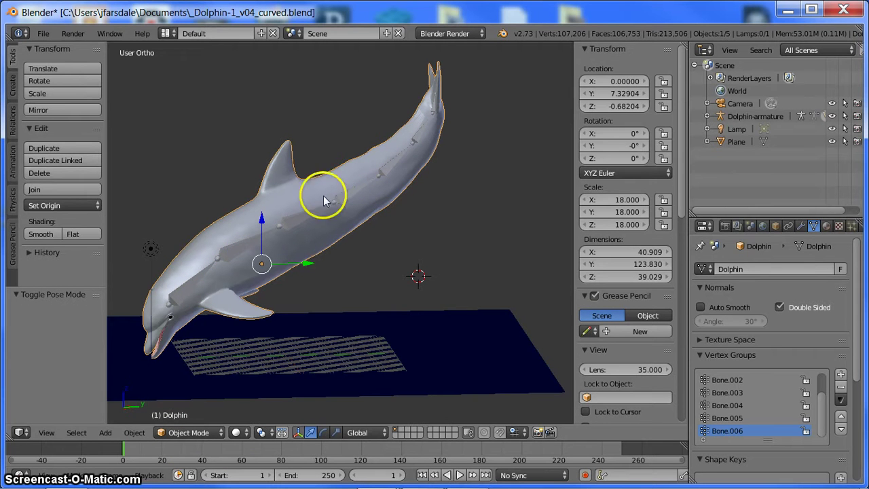
left_click(134, 433)
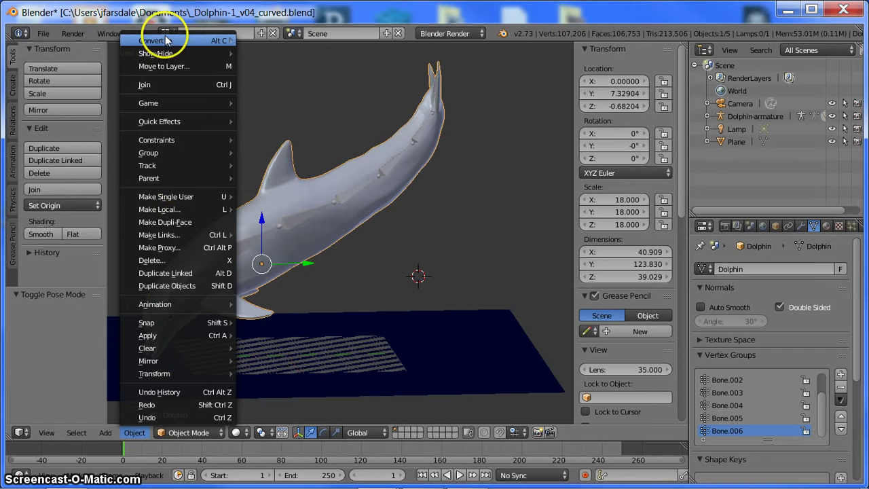
mouse_move(215, 41)
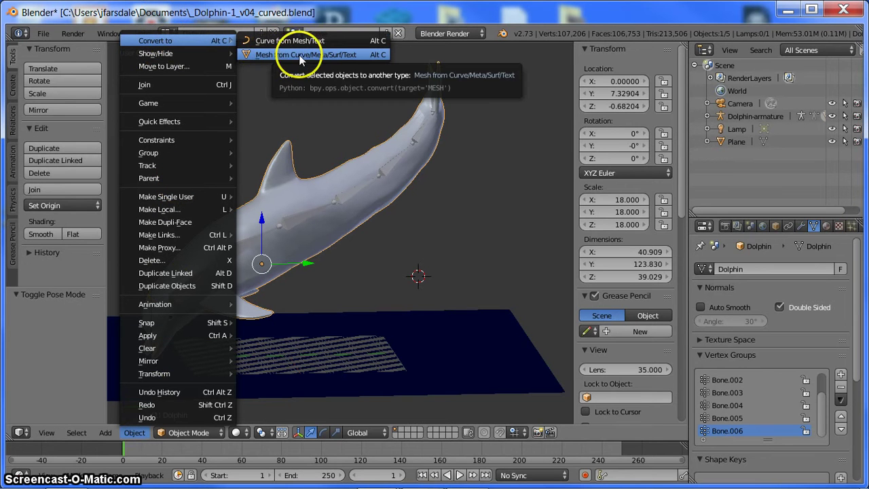
left_click(350, 56)
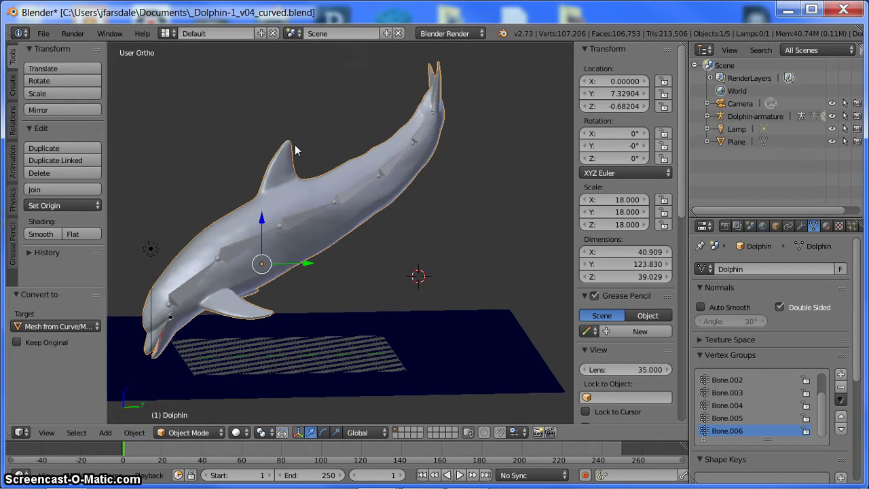
Step: Export the selected dolphin mesh as an STL file to the Desktop, picking the existing file name dolphin7.stl
right_click(305, 245)
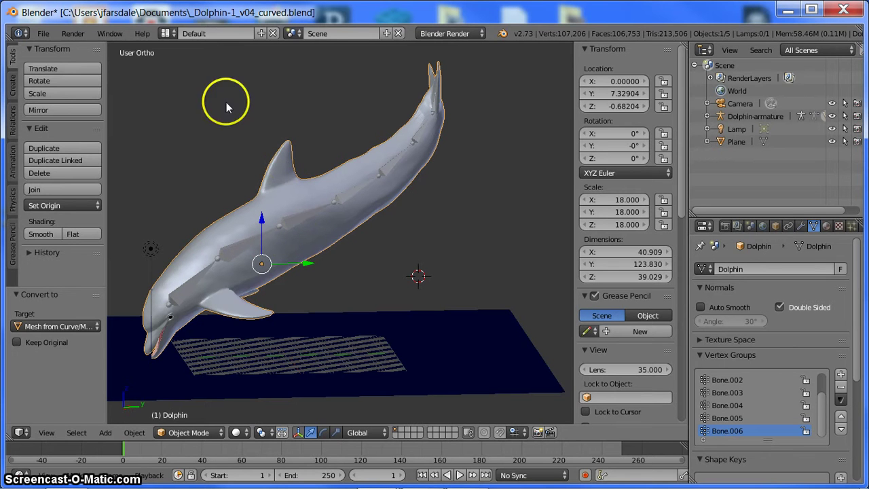
left_click(46, 33)
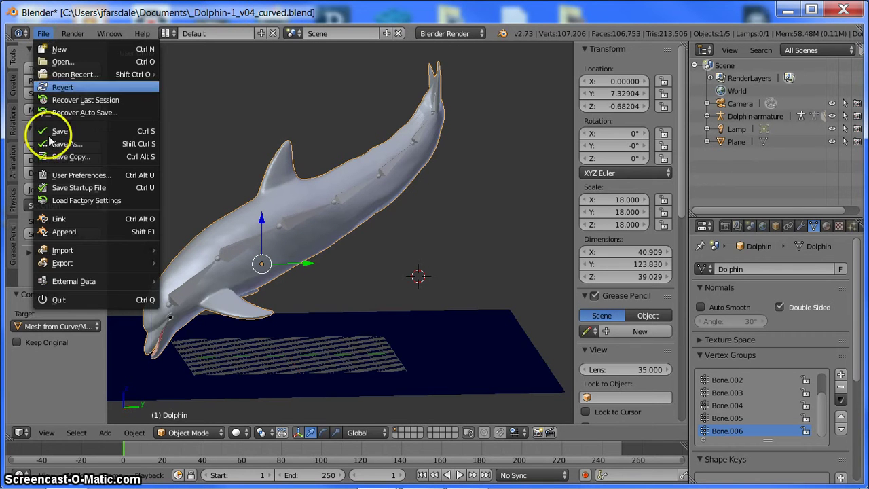
mouse_move(49, 264)
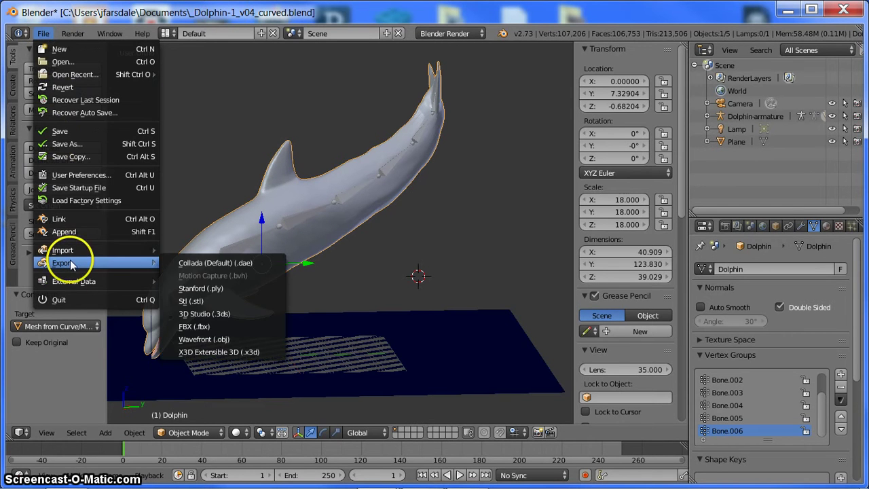
left_click(227, 299)
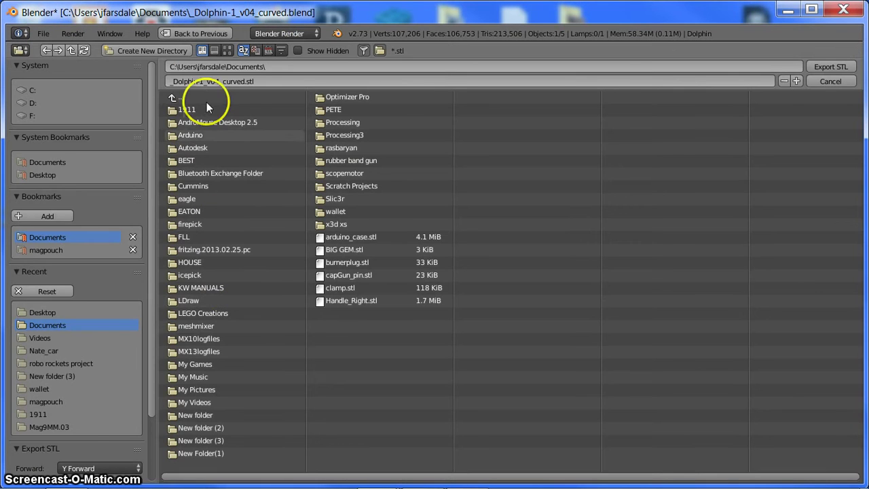
left_click(44, 175)
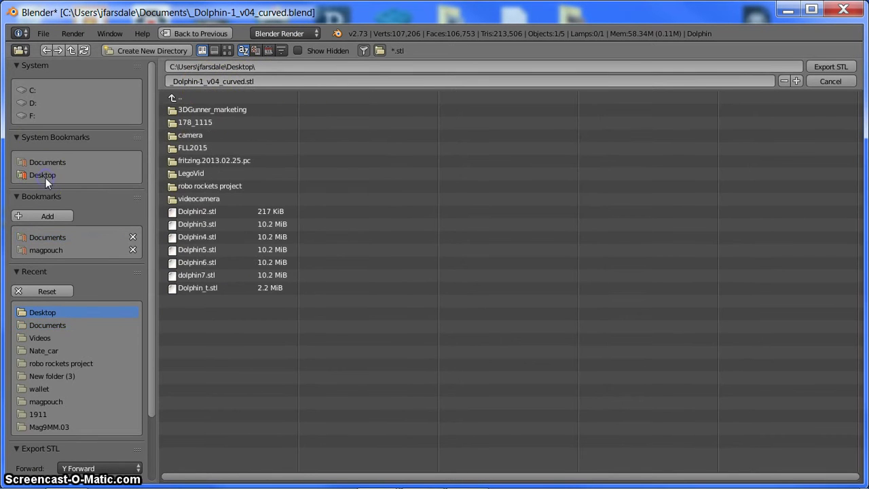
left_click(199, 277)
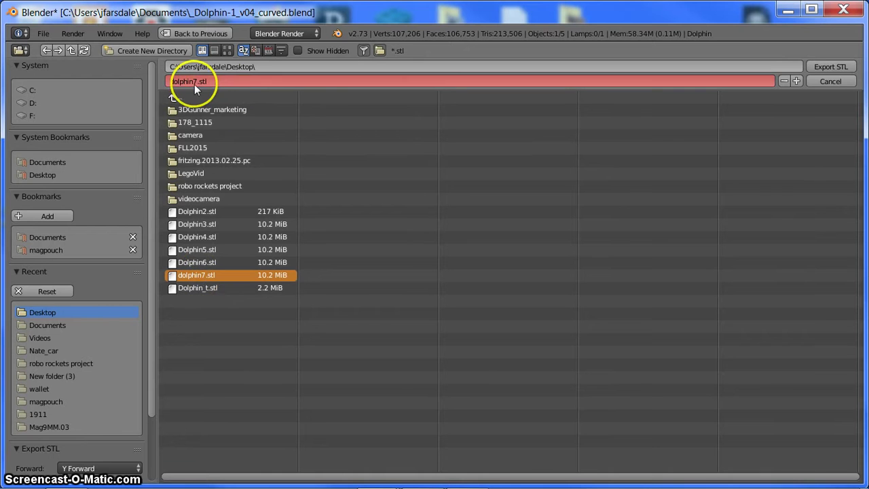
left_click(829, 66)
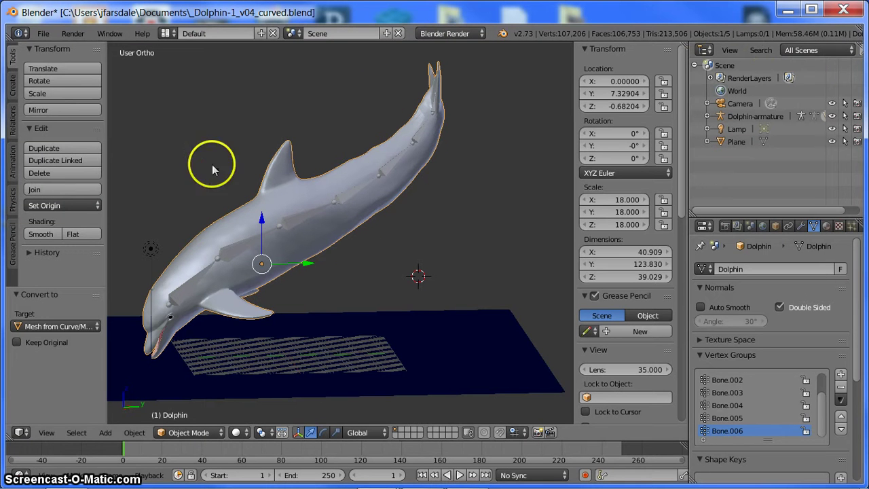
left_click(135, 433)
mouse_move(158, 44)
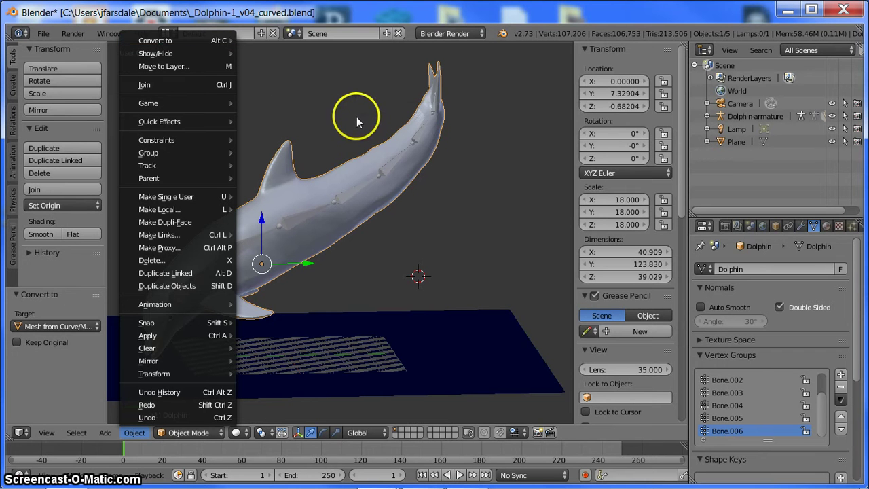
Step: Switch from Blender to Windows Explorer and show the contents of the Desktop folder
left_click(370, 231)
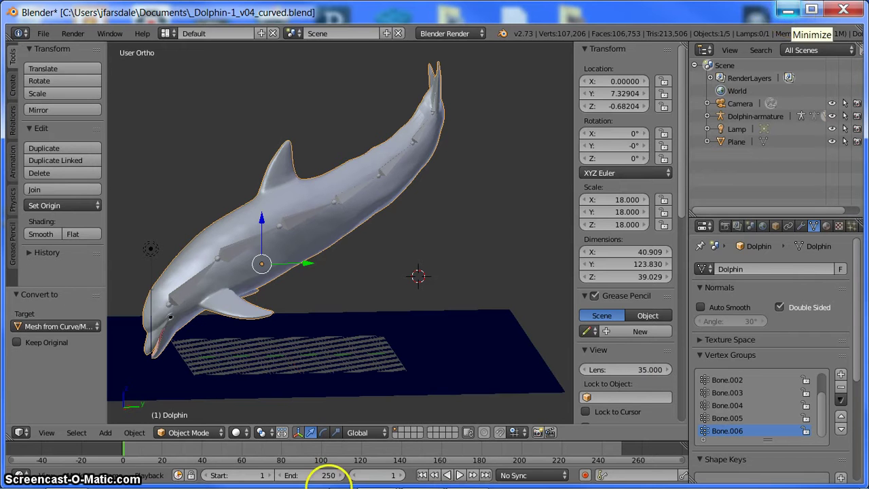
mouse_move(163, 483)
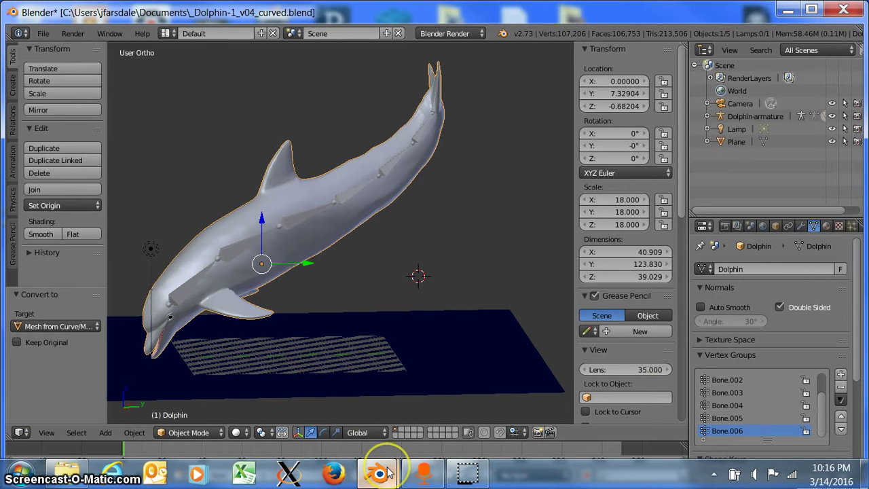
mouse_move(388, 468)
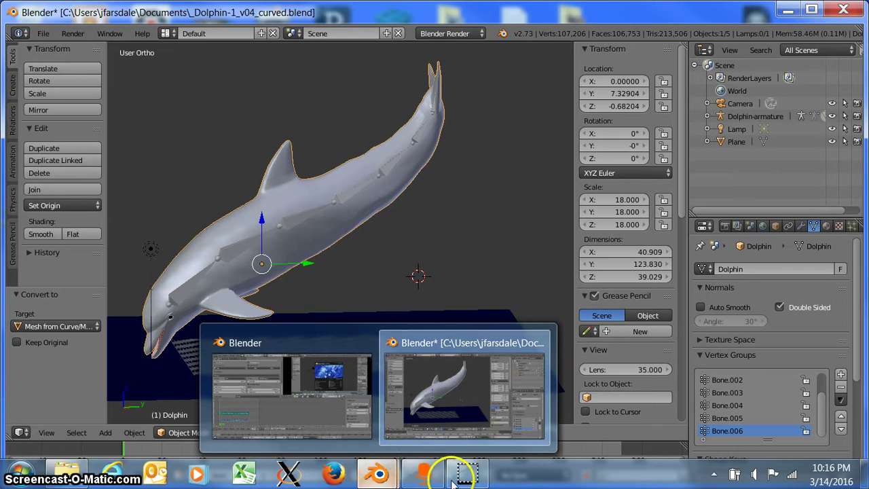
mouse_move(424, 474)
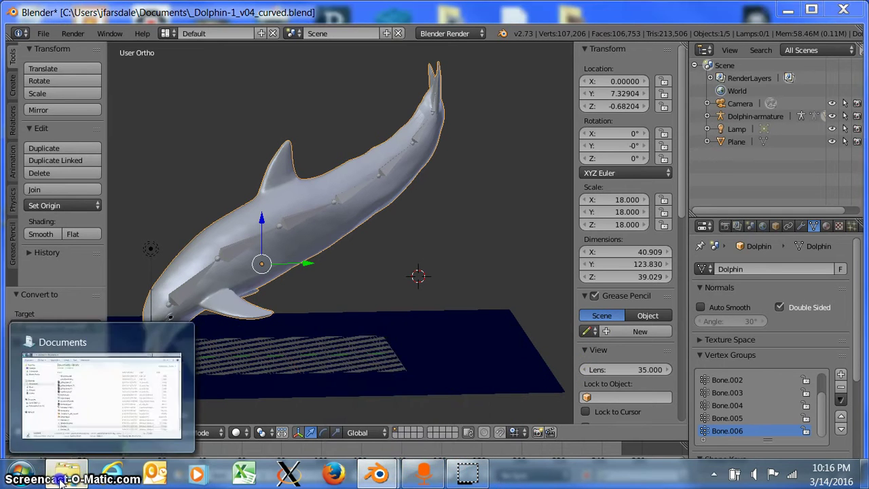
left_click(62, 478)
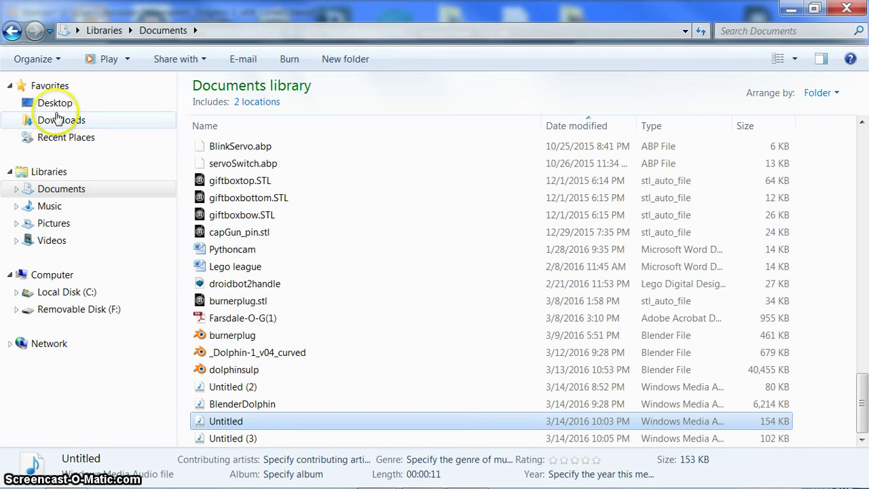
left_click(55, 106)
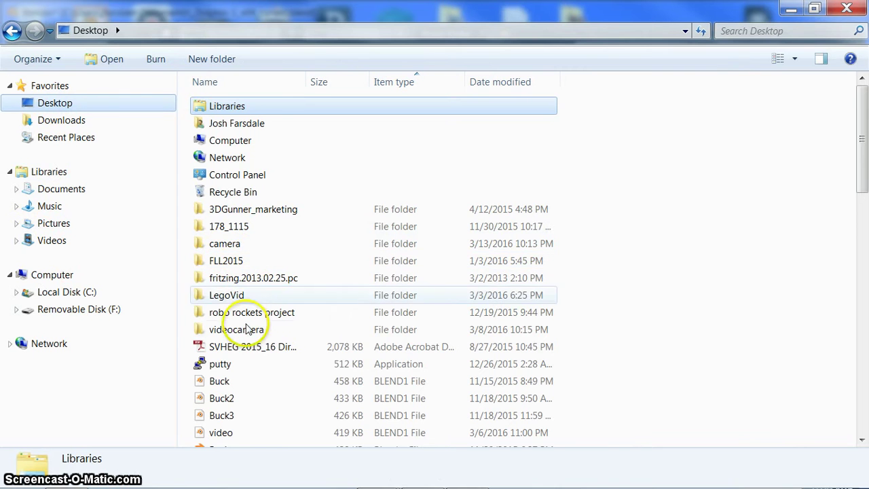
Step: Open dolphin7.stl from the Desktop folder in MakerBot, closing the Explorer window and minimizing Blender
left_click_drag(860, 103, 864, 255)
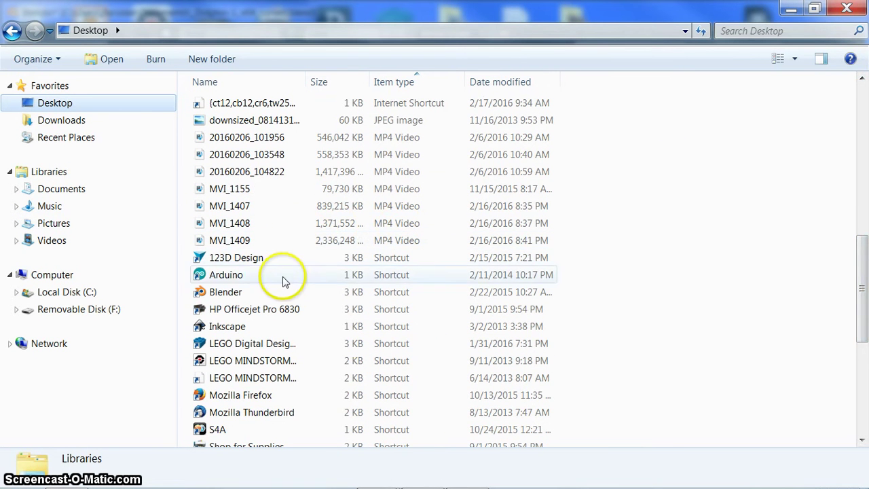
left_click_drag(864, 249, 860, 370)
left_click(219, 385)
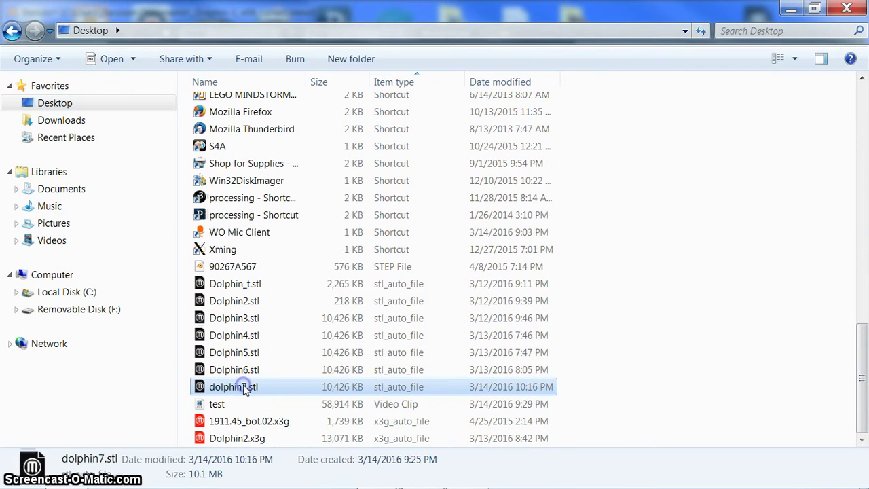
right_click(221, 385)
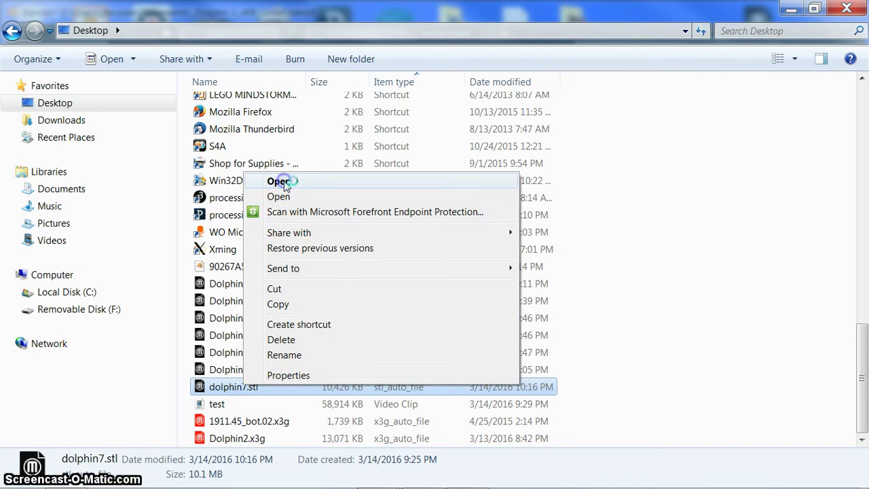
left_click(282, 182)
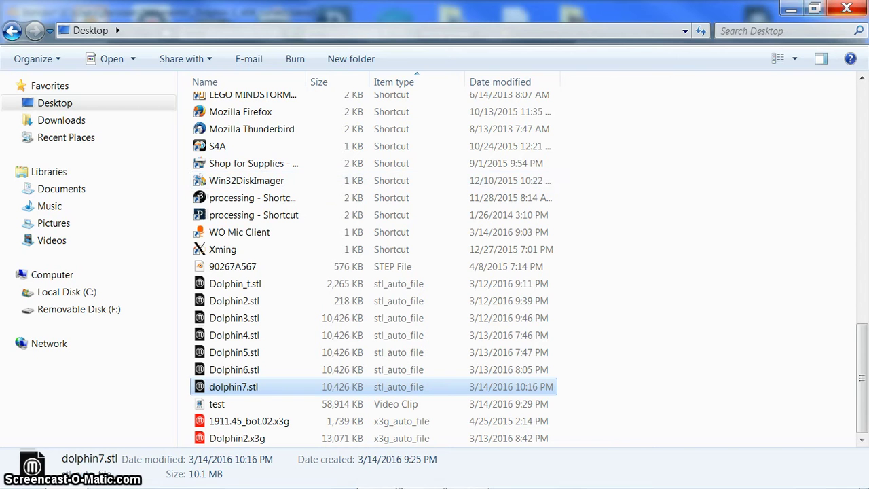
left_click(851, 8)
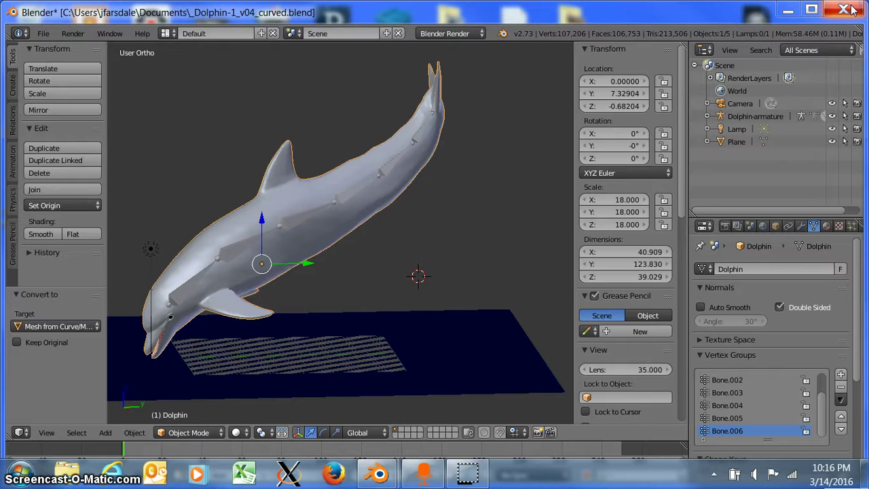
left_click(789, 10)
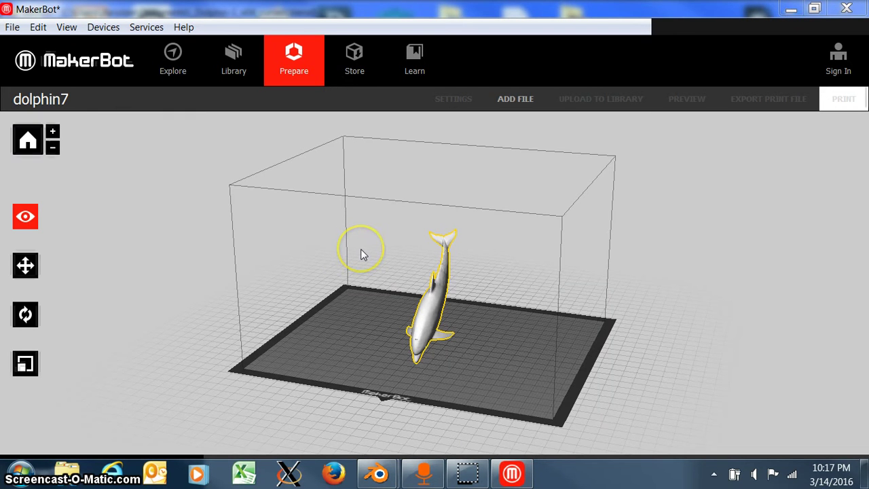
Step: Examine the dolphin's pose on the build plate from the front and from the side
left_click(456, 345)
left_click_drag(456, 344, 486, 341)
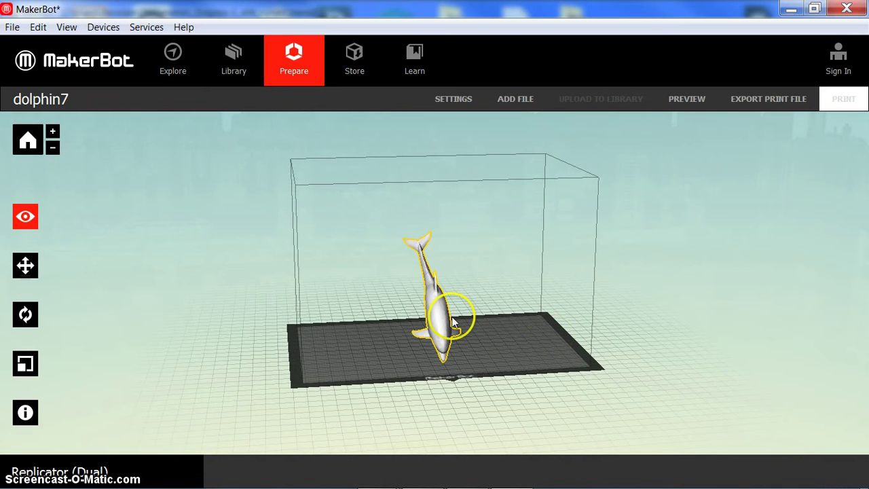
scroll(454, 322, "up", 5)
left_click_drag(369, 345, 506, 335)
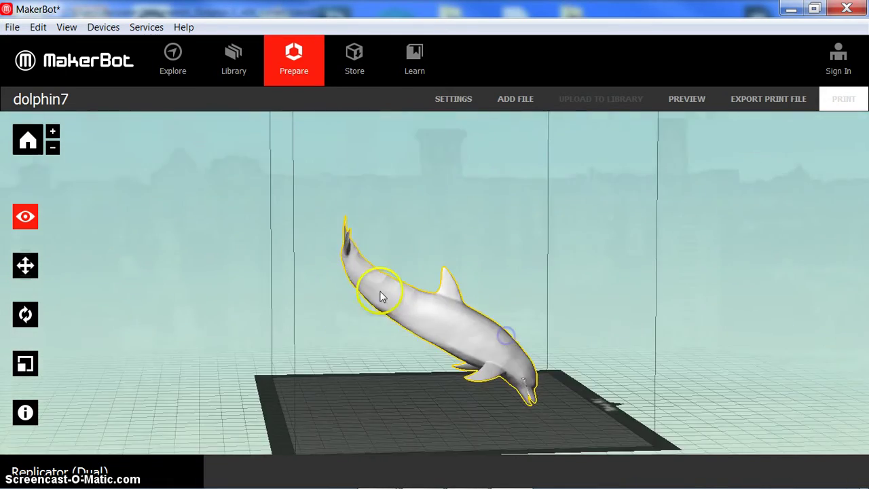
Step: Inspect the mesh surface along the dolphin's back, dorsal fin and tail up close, and dismiss the update notice
scroll(380, 296, "up", 5)
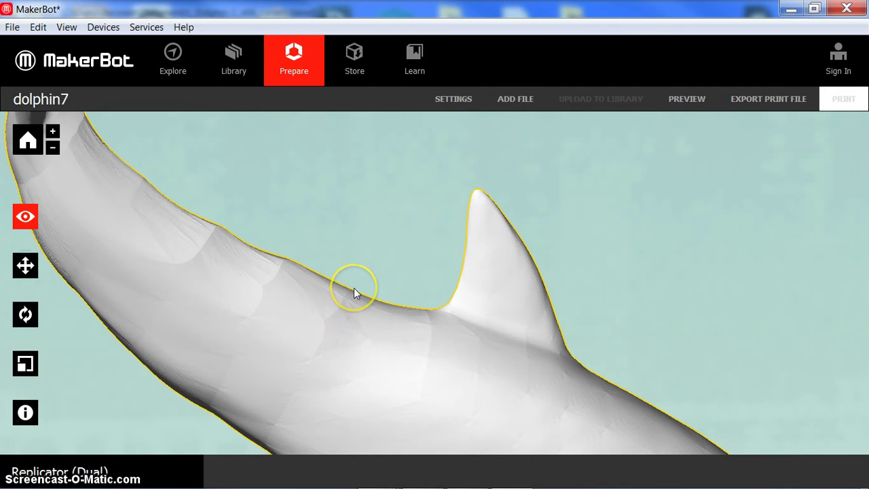
left_click_drag(353, 288, 455, 446)
scroll(455, 414, "down", 2)
scroll(451, 381, "up", 2)
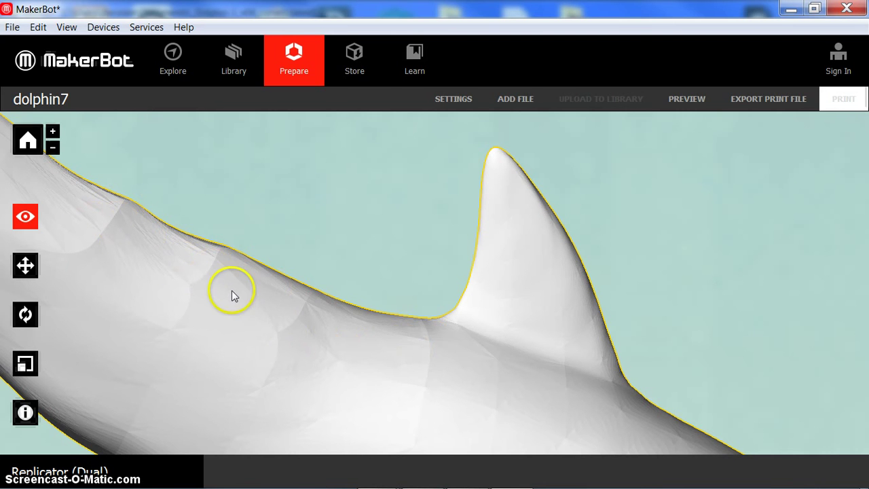
scroll(232, 290, "down", 3)
scroll(232, 290, "down", 2)
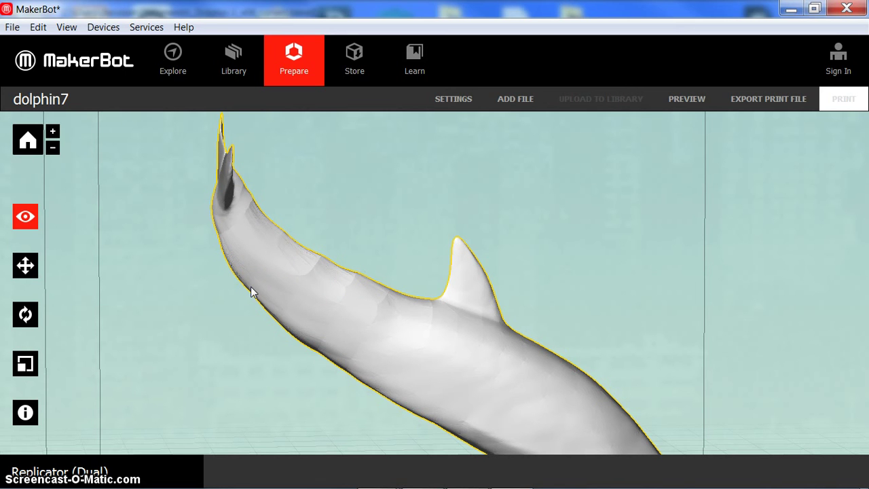
left_click(245, 285)
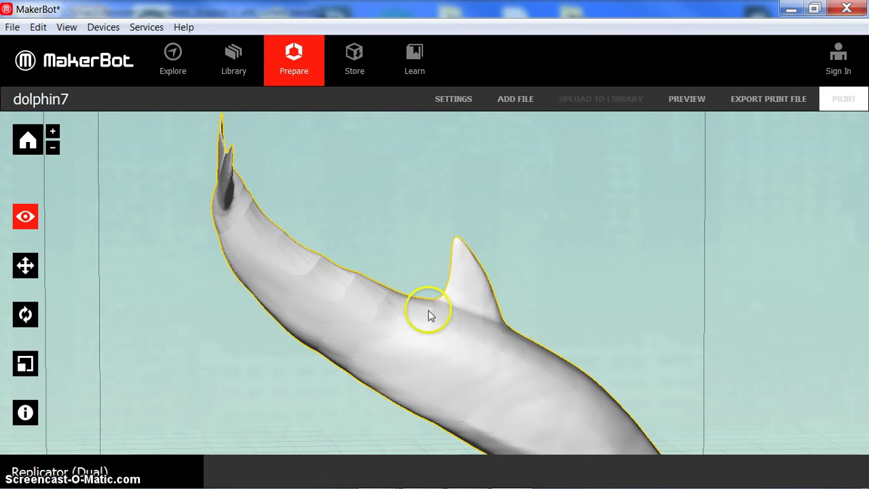
scroll(445, 277, "down", 5)
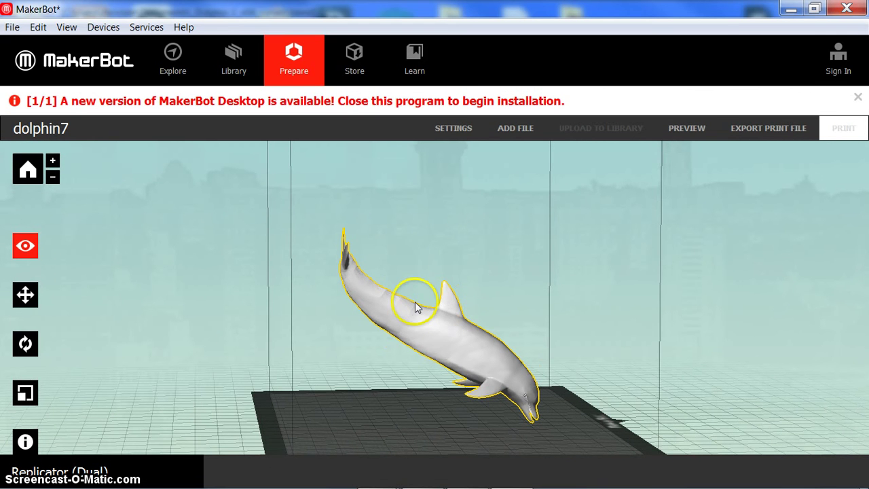
left_click(859, 97)
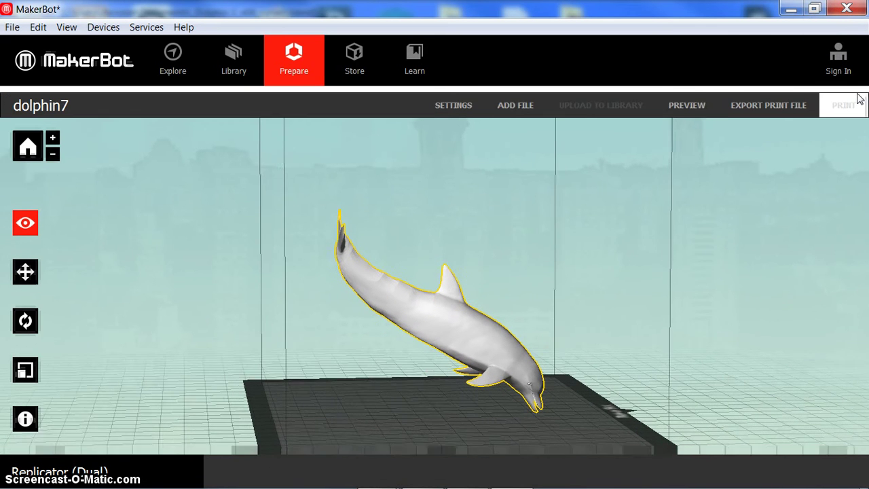